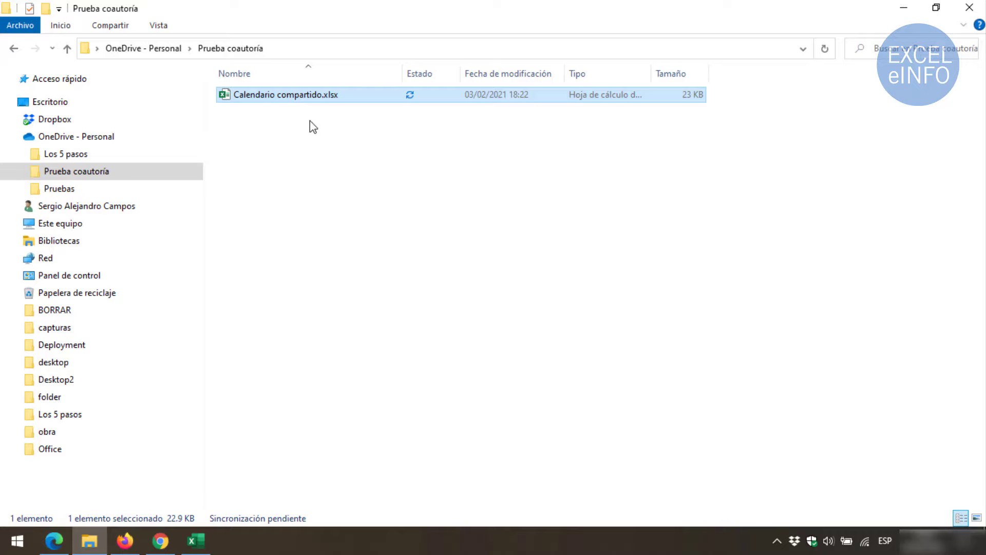
# Bring the Calendario compartido workbook forward and open the File > Account page
pyautogui.click(195, 541)
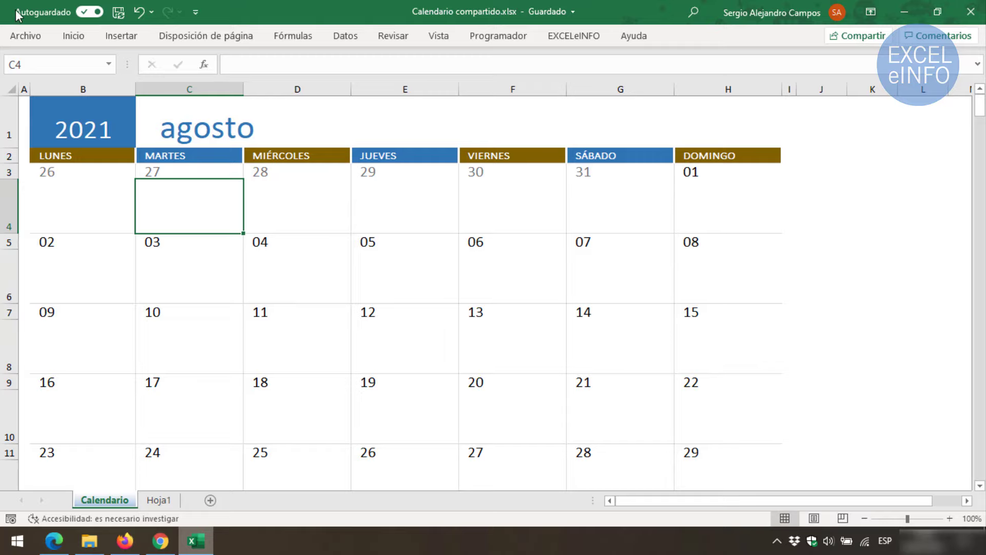
pyautogui.click(28, 35)
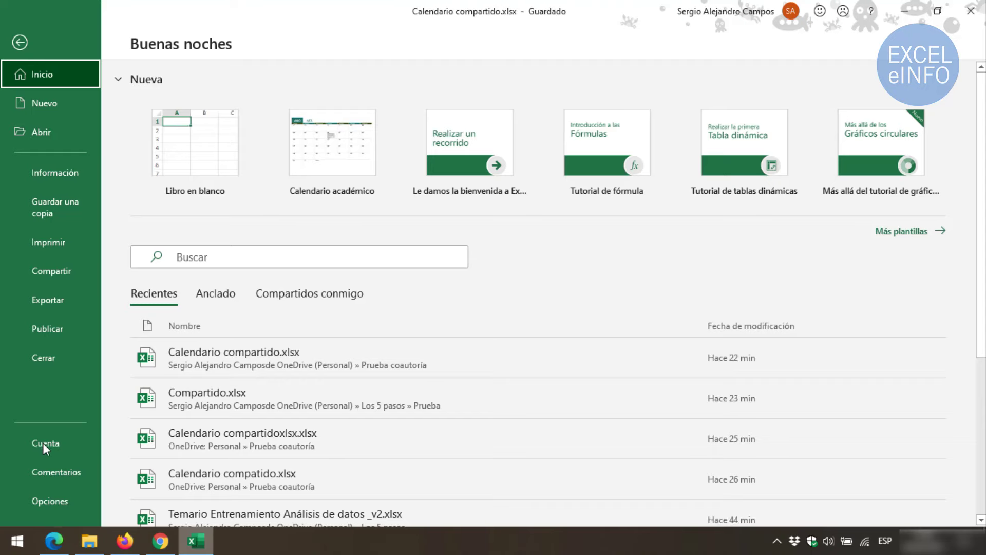
pyautogui.click(42, 441)
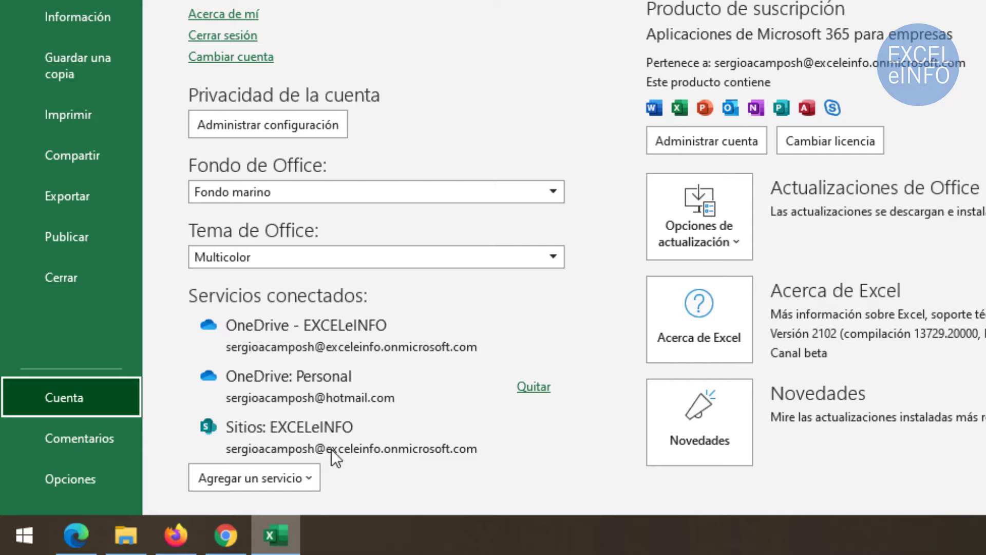
# Try adding a OneDrive storage service, cancel the sign-in, and return to the calendar sheet
pyautogui.click(295, 485)
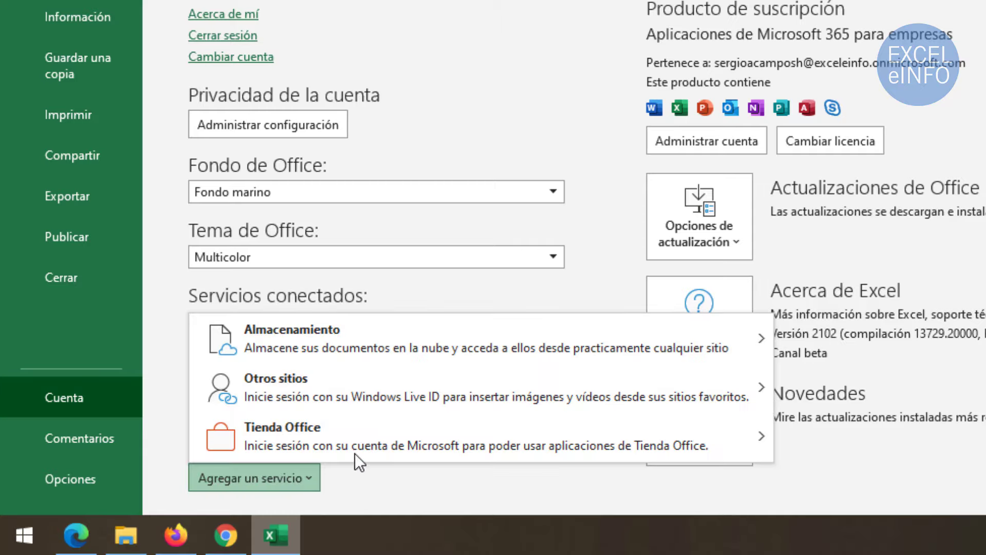
pyautogui.moveTo(575, 314)
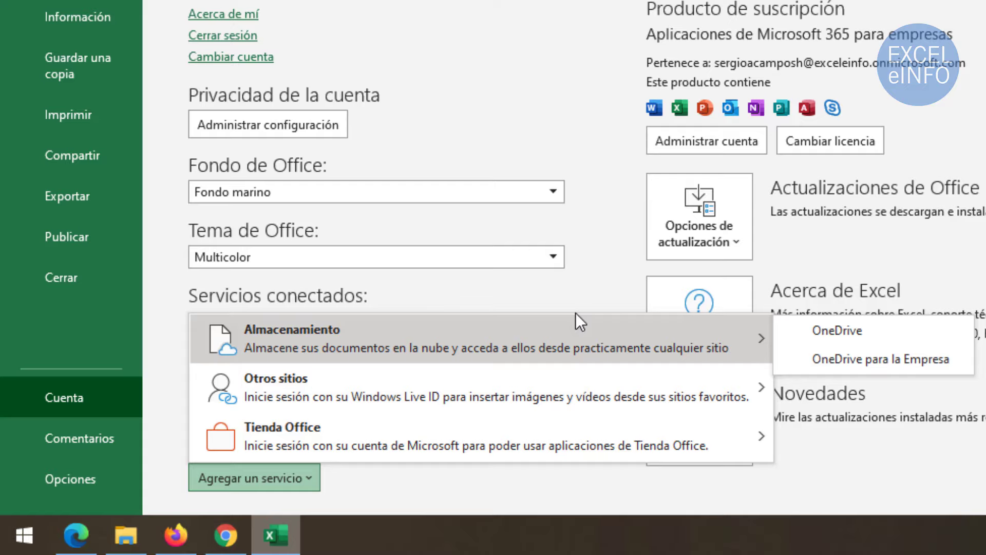
pyautogui.click(831, 337)
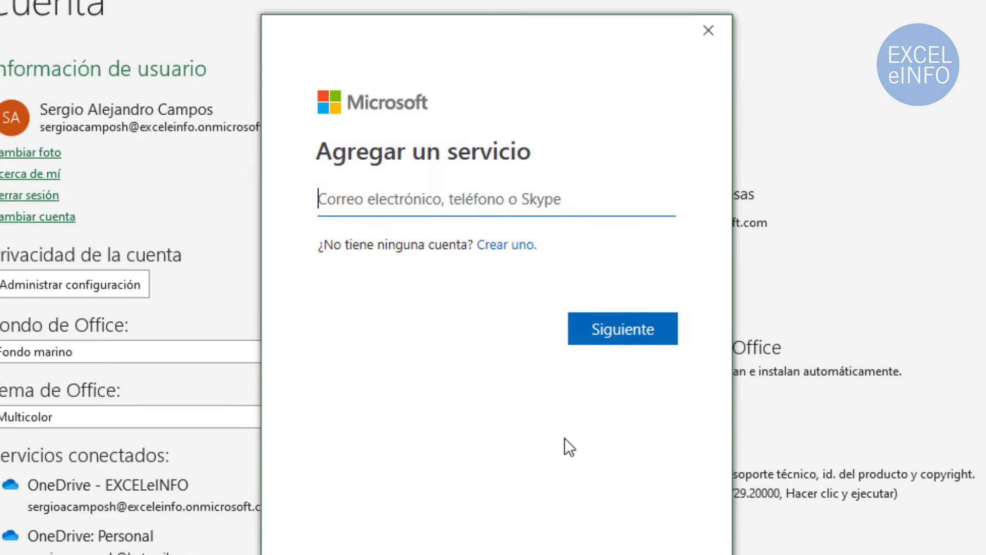
pyautogui.click(708, 36)
pyautogui.press('Escape')
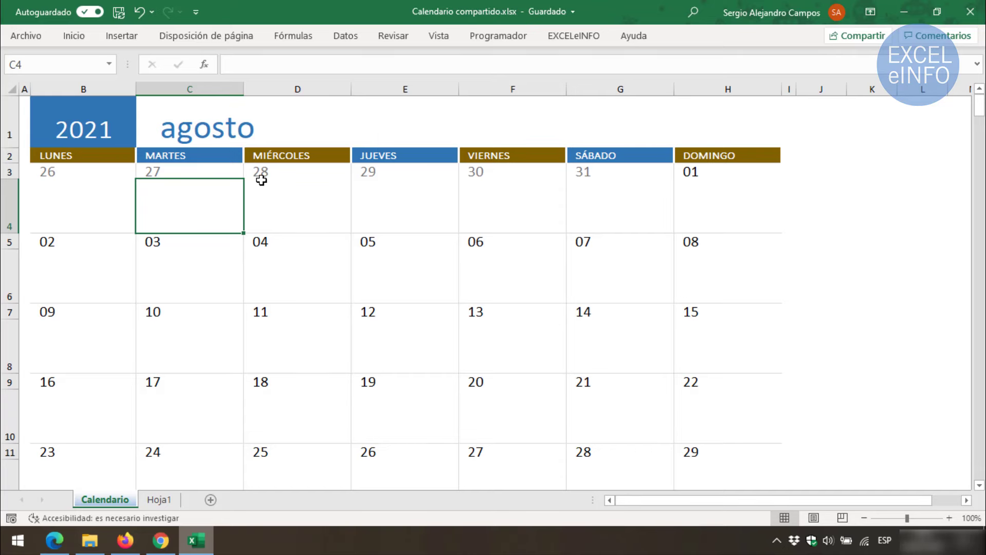
pyautogui.hotkey('alt', 'Tab')
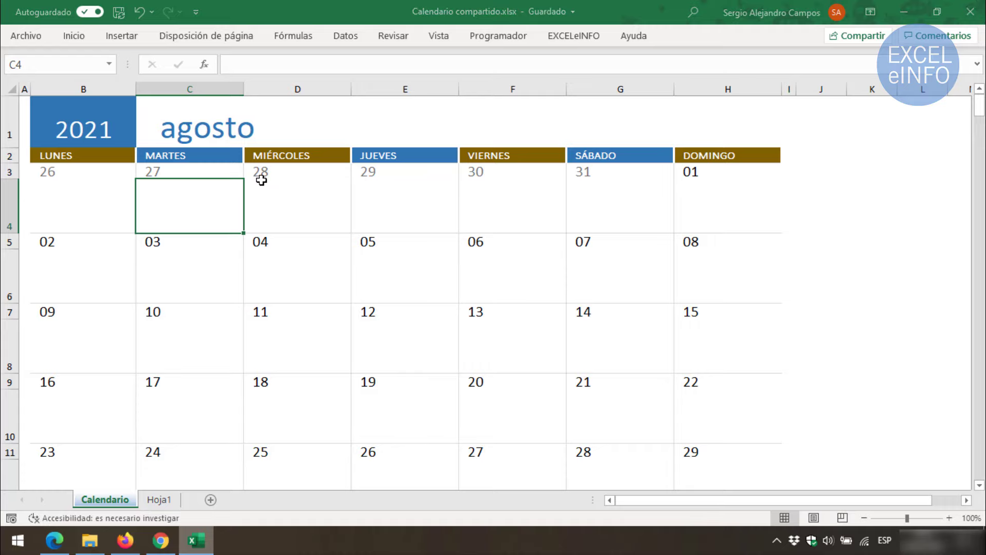
pyautogui.click(320, 95)
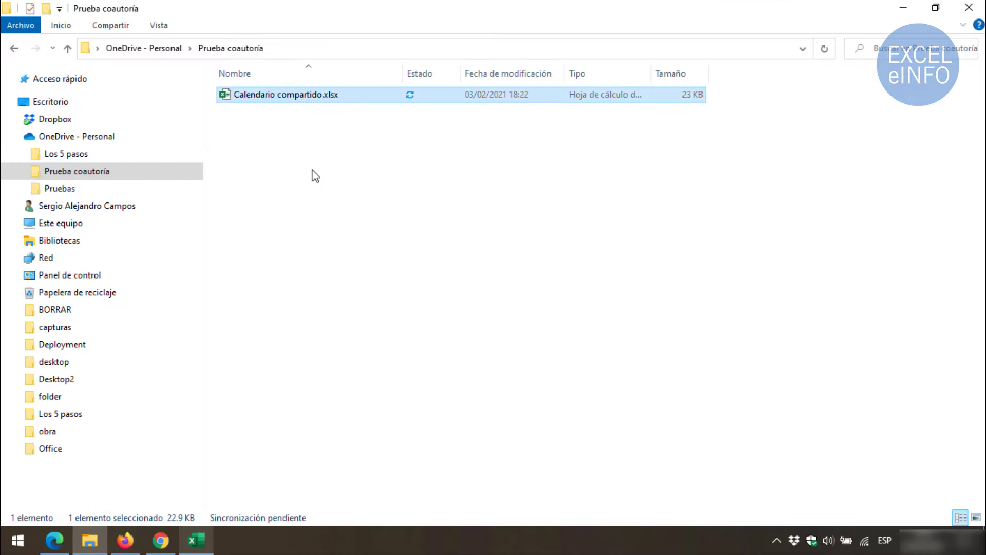
pyautogui.click(195, 539)
pyautogui.click(23, 39)
pyautogui.click(88, 449)
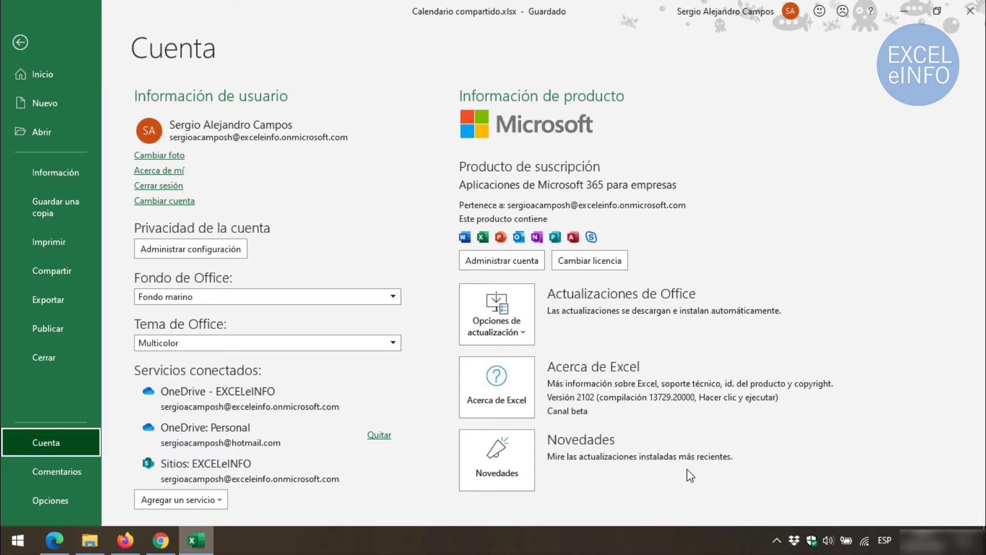
pyautogui.click(776, 542)
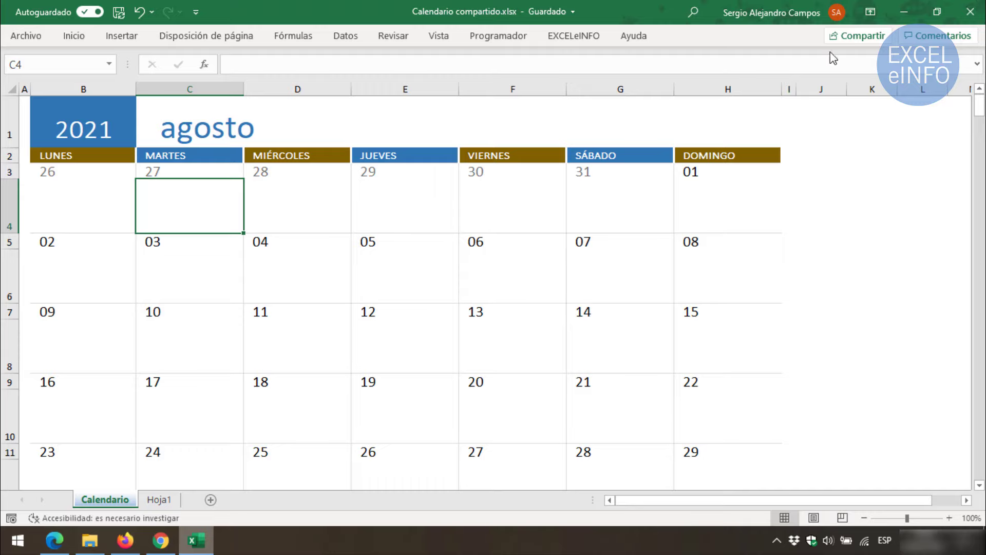
# Add a saved contact and a Gmail address as recipients of the sharing link
pyautogui.click(855, 37)
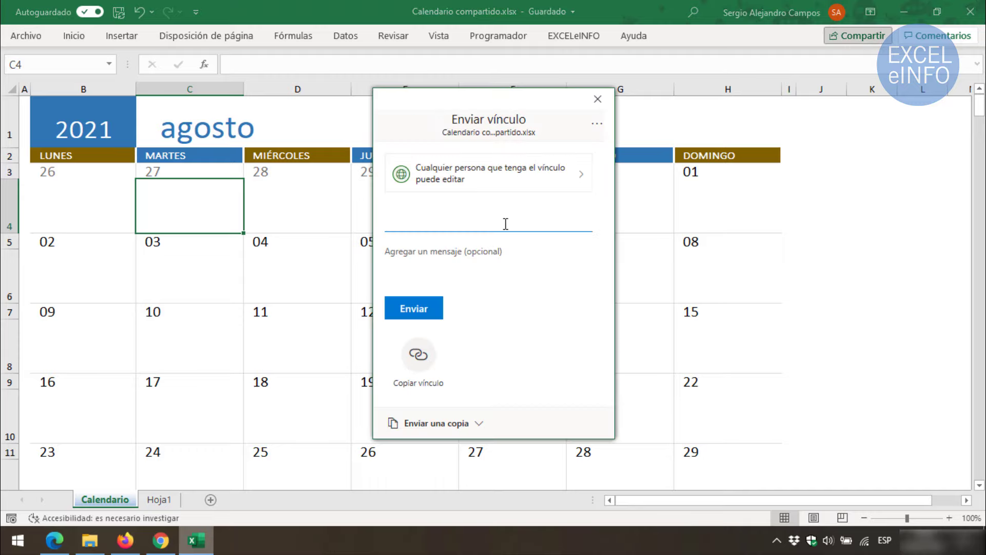
pyautogui.click(503, 223)
pyautogui.write('bere')
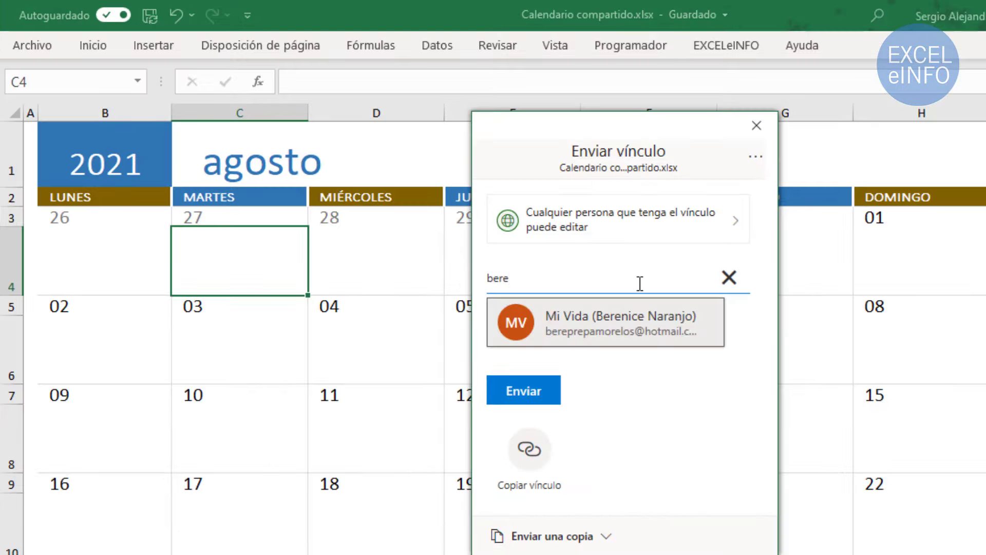
pyautogui.click(583, 314)
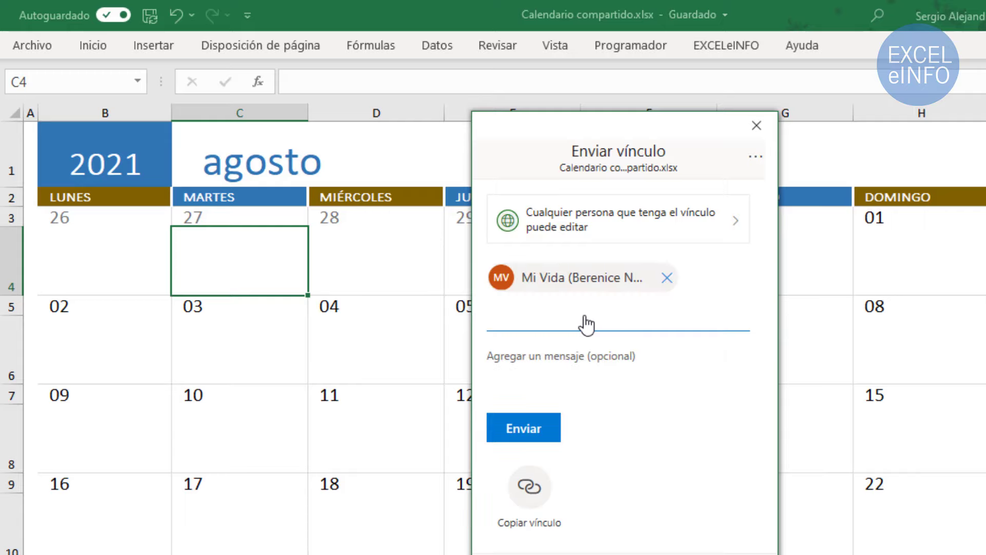
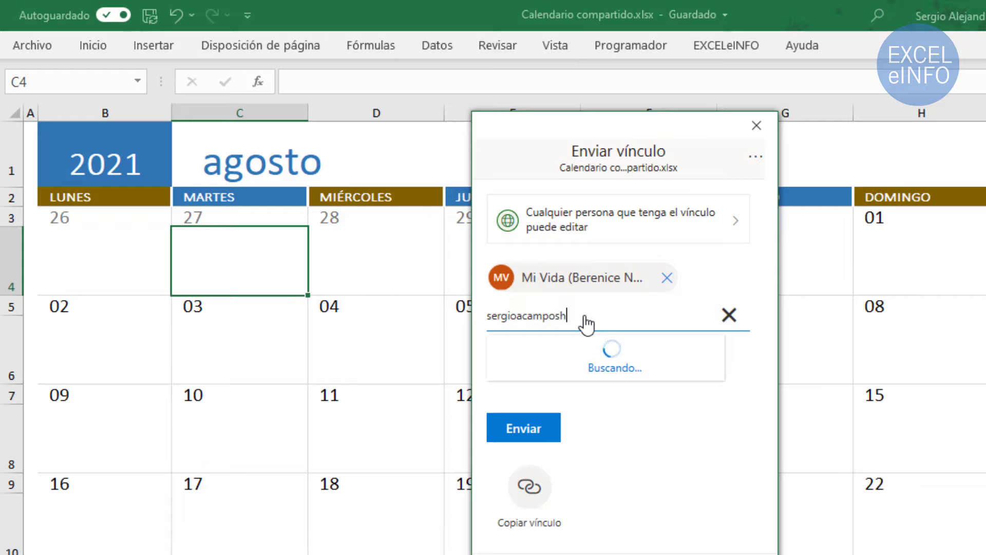
pyautogui.click(675, 392)
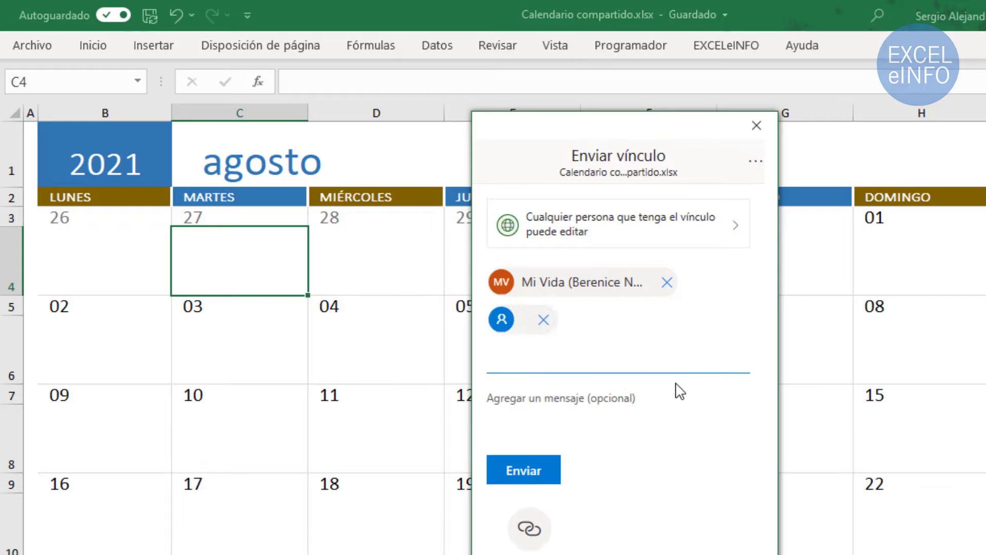
# Review the Allow editing link settings and expiration option, leaving them unchanged
pyautogui.click(659, 238)
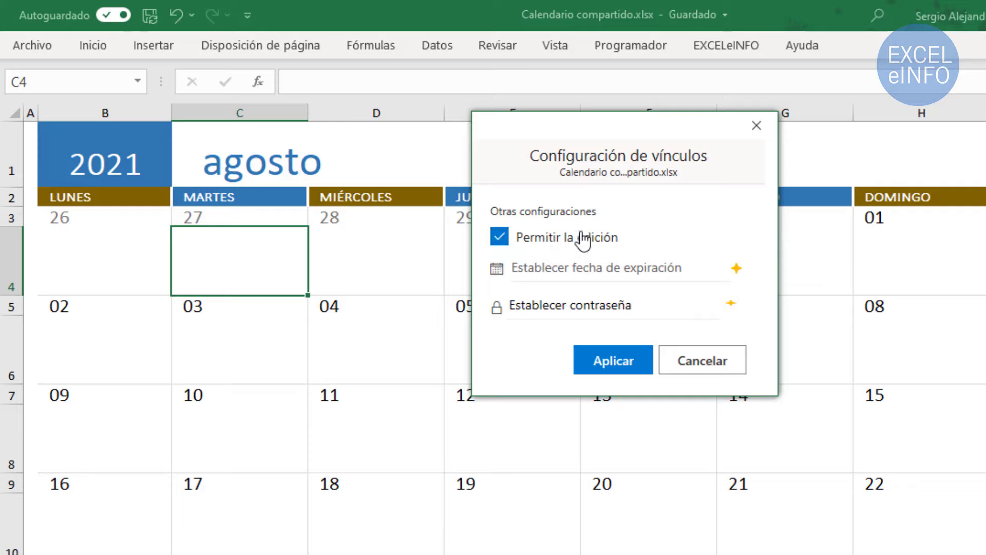
pyautogui.click(596, 268)
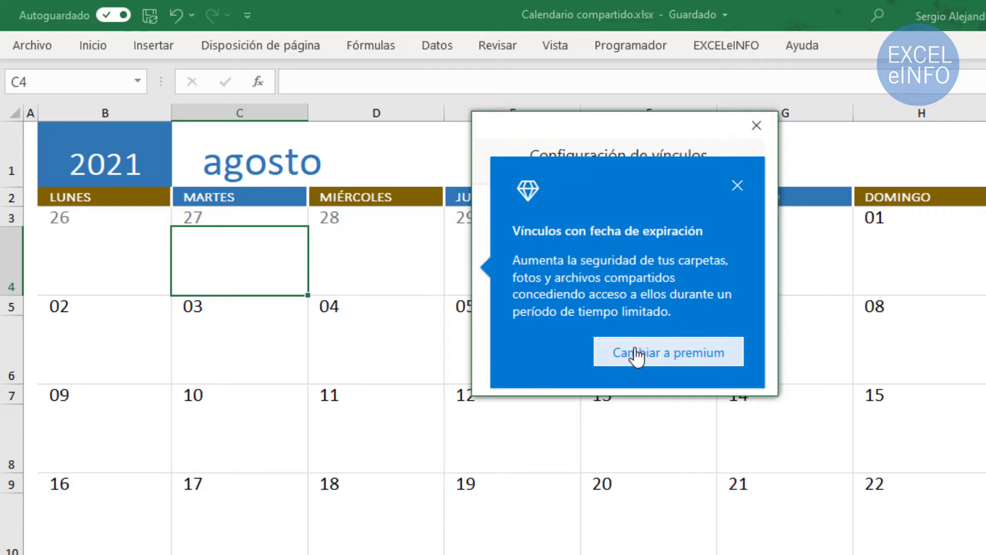
pyautogui.click(737, 186)
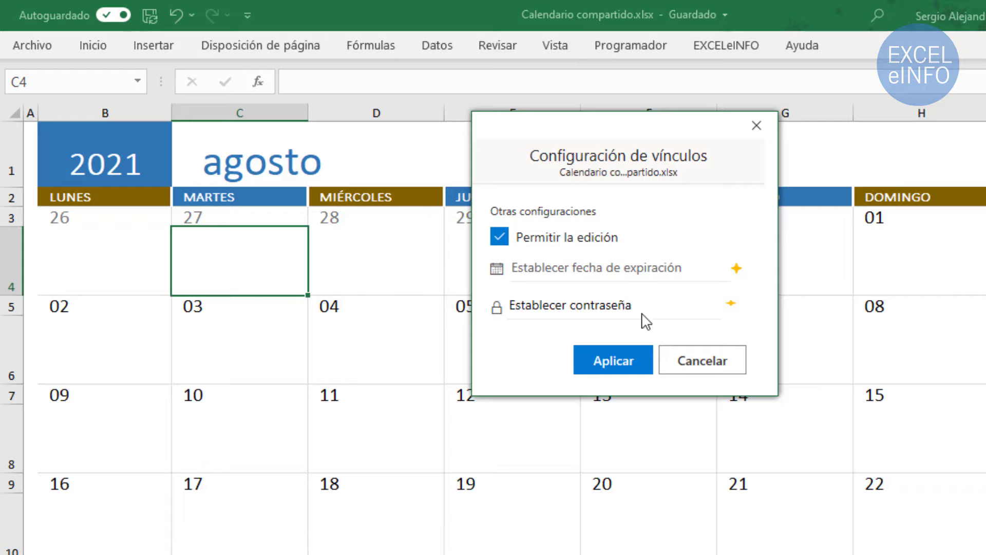
pyautogui.click(703, 364)
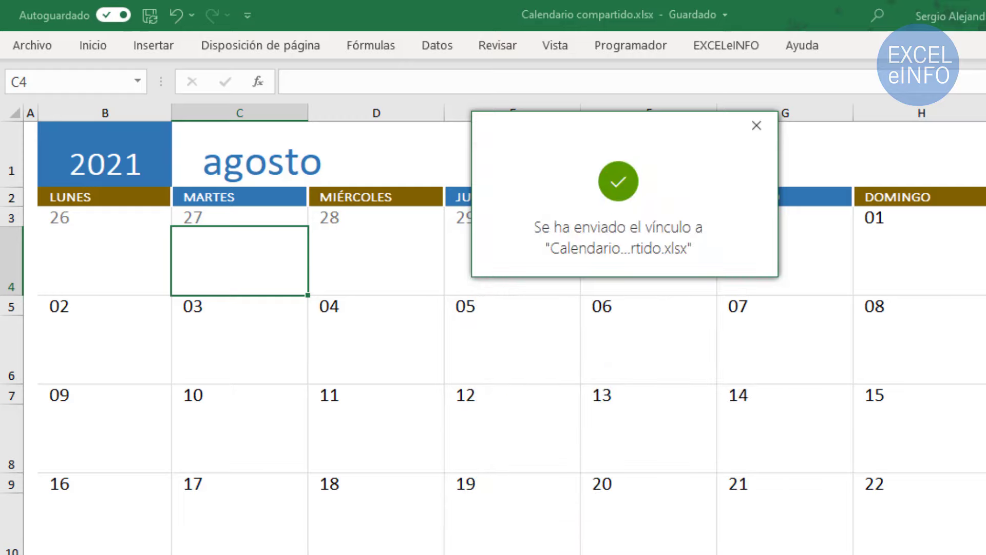
# Dismiss the link-sent notice and open Calendario compartido.xlsx via Abrir in the Outlook sharing email
pyautogui.click(751, 129)
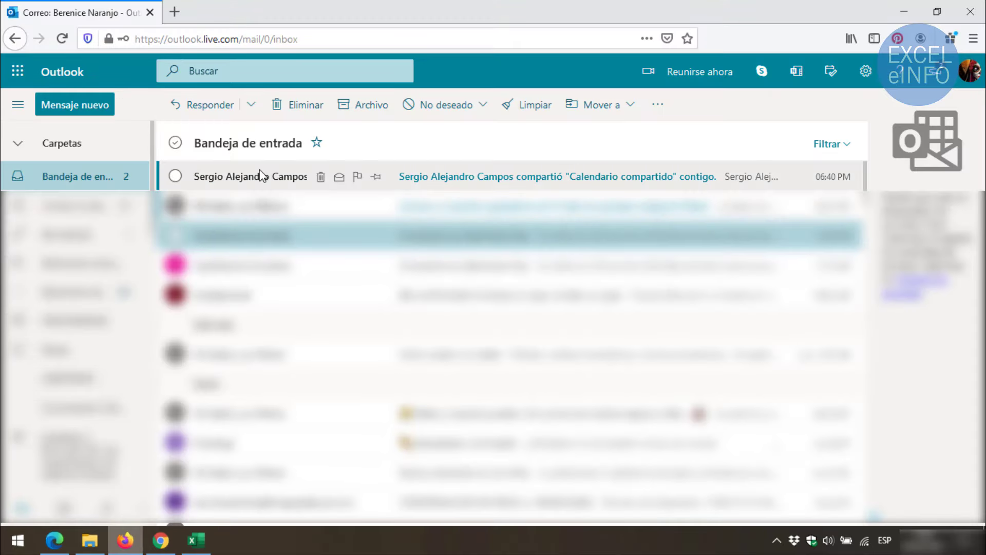
pyautogui.click(441, 176)
pyautogui.scroll(-3, 349, 220)
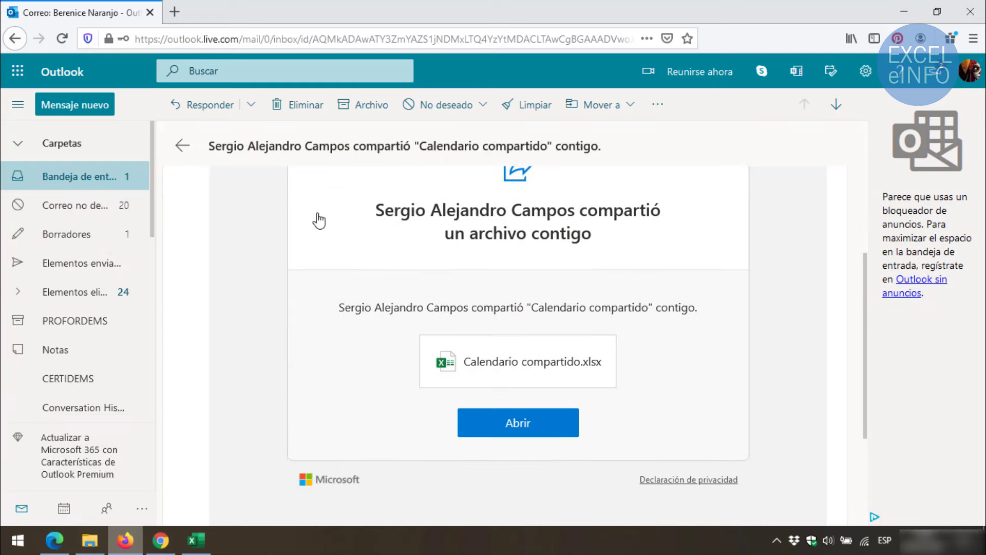
pyautogui.moveTo(377, 199); pyautogui.dragTo(584, 204)
pyautogui.click(580, 208)
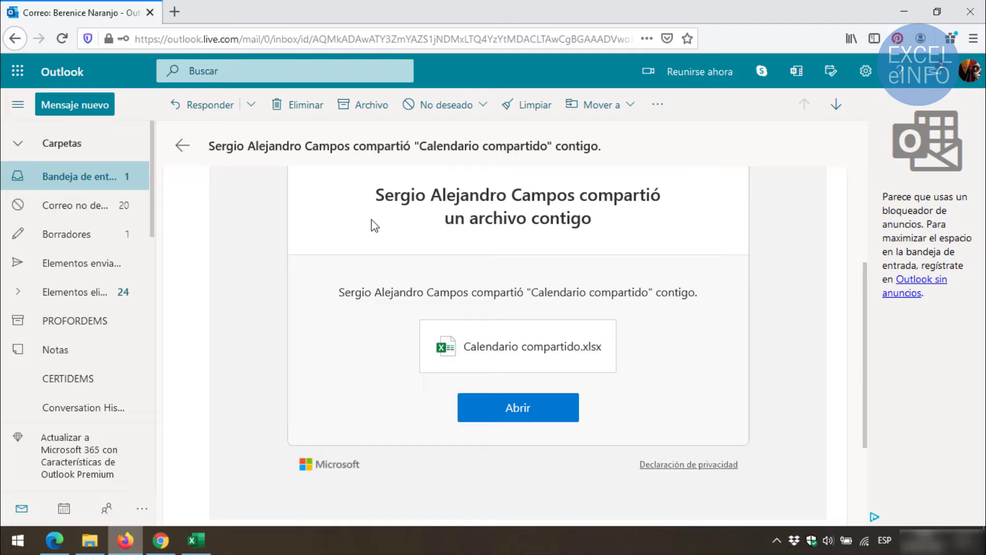
pyautogui.click(535, 414)
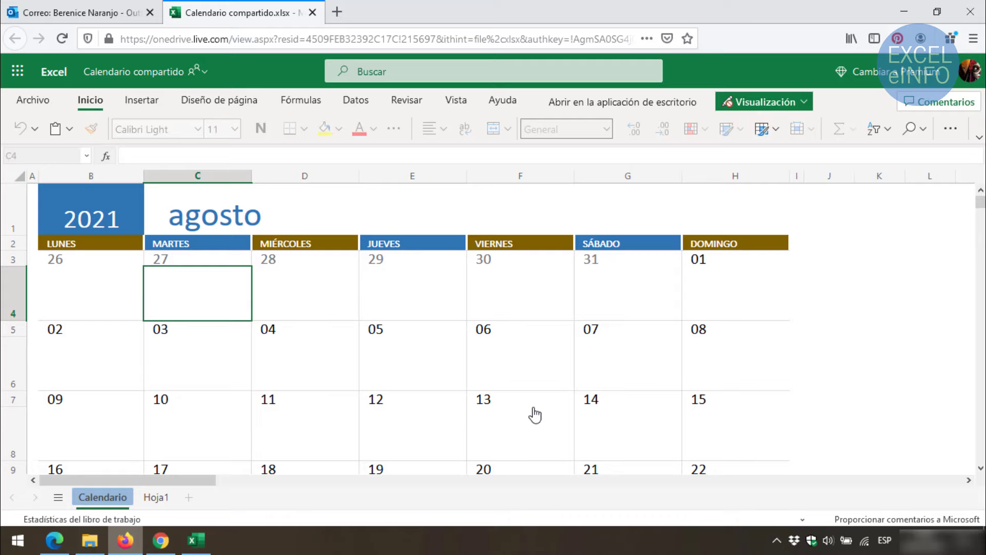
# Move from desktop Excel to the Firefox calendar tab, then to Gmail in Chrome
pyautogui.click(196, 539)
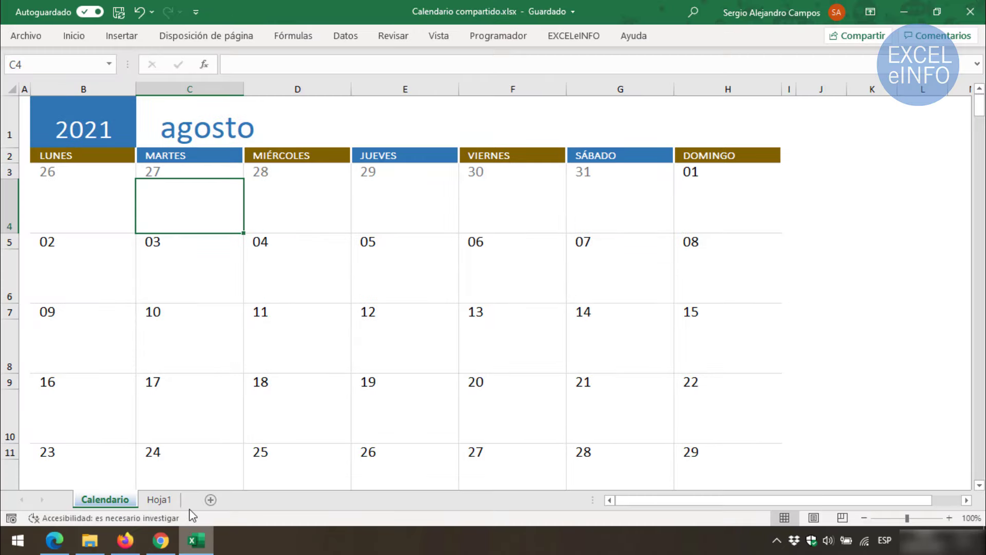
pyautogui.click(134, 536)
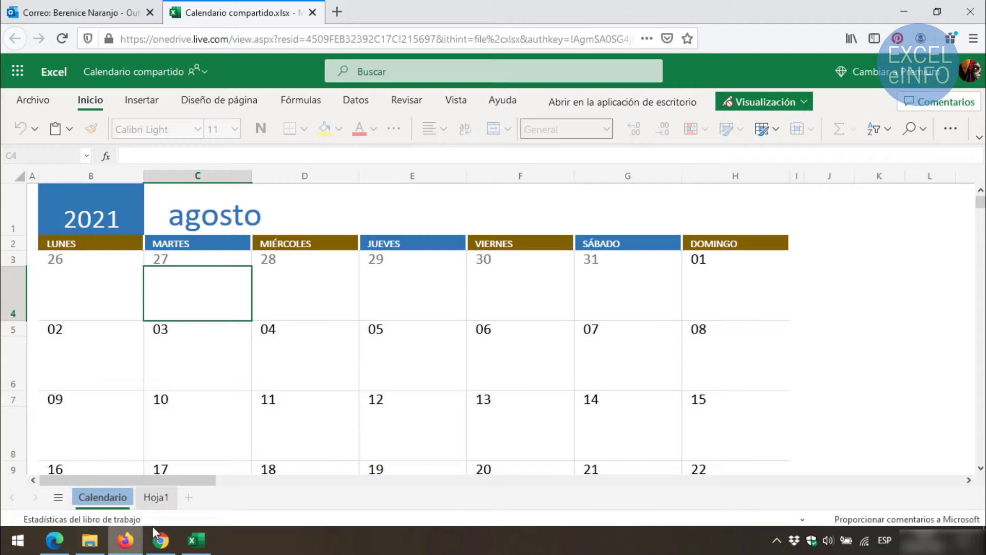
pyautogui.click(161, 540)
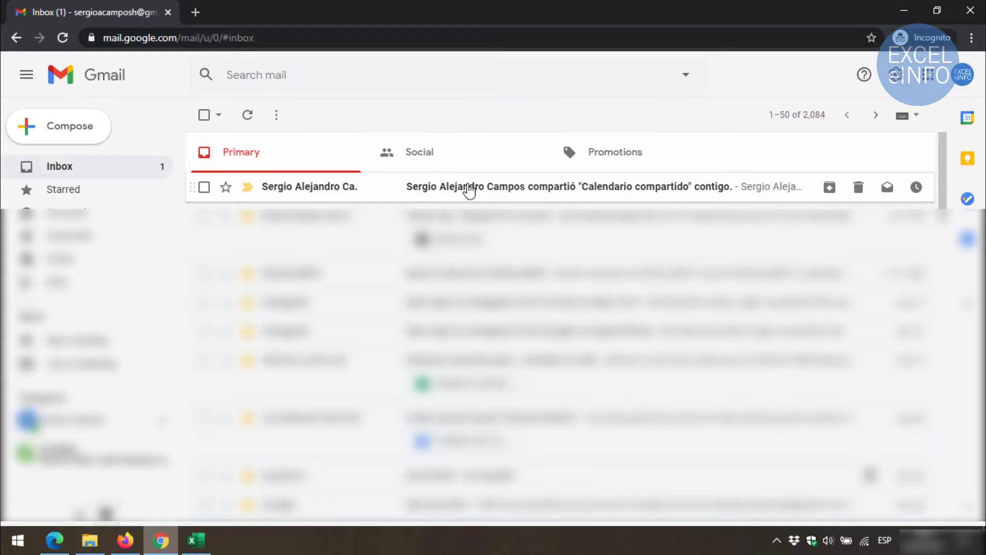
# Open the Calendario compartido sharing email in Gmail and launch the workbook with Abrir
pyautogui.click(469, 191)
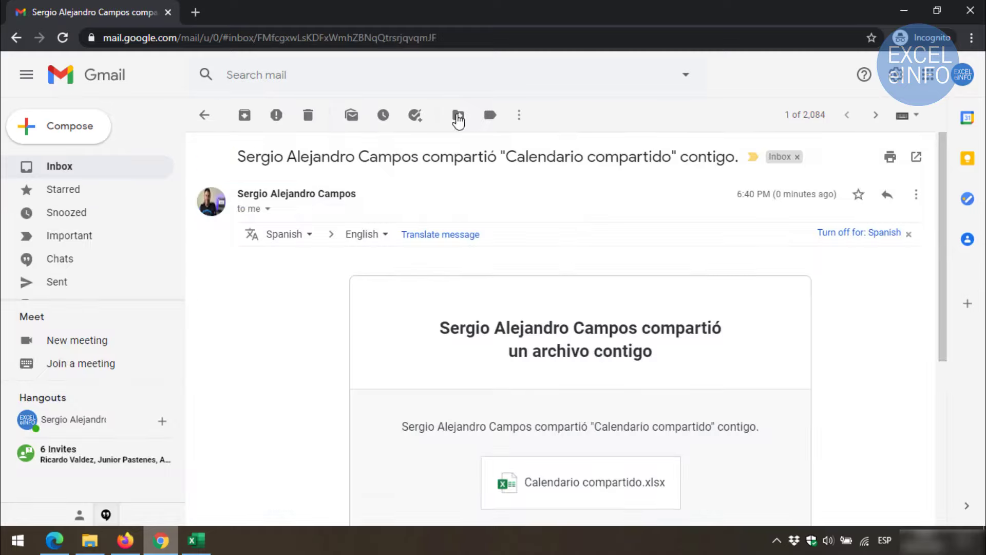
pyautogui.scroll(-3, 415, 216)
pyautogui.moveTo(443, 212); pyautogui.dragTo(666, 221)
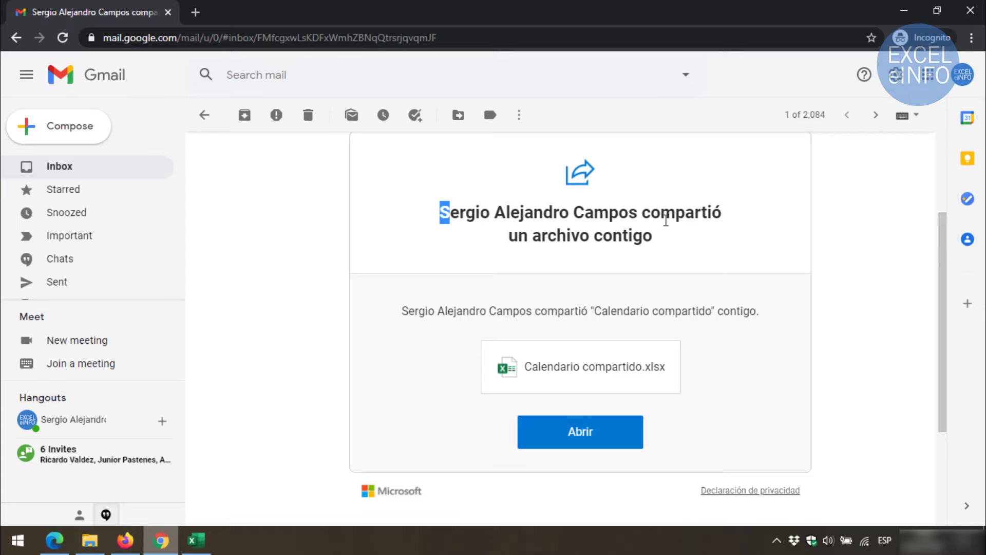
pyautogui.click(654, 211)
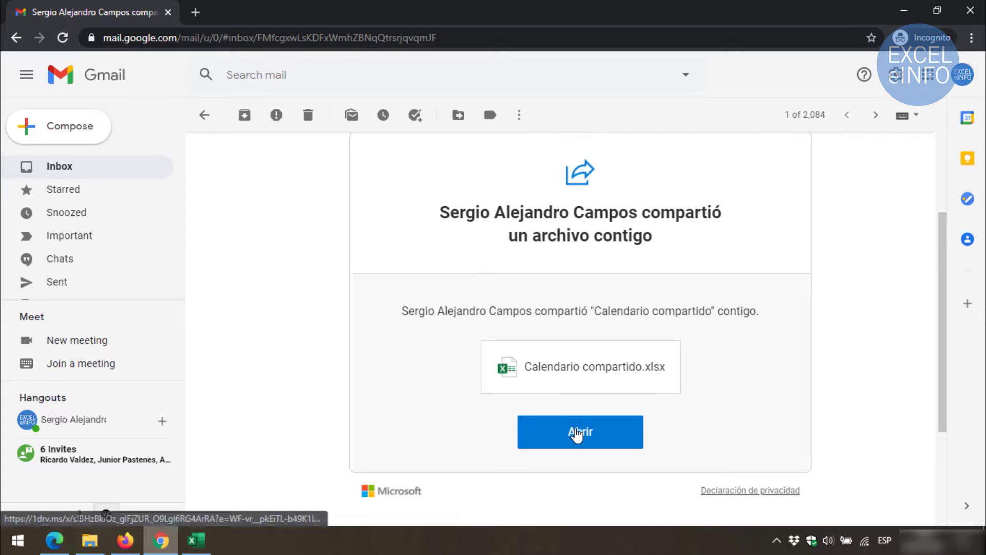
pyautogui.click(579, 432)
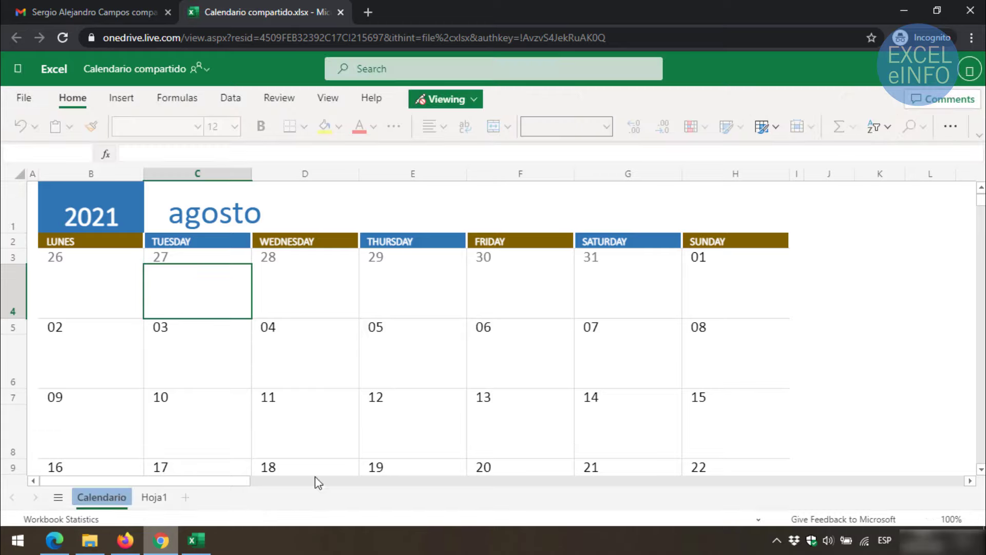
# Check the desktop copy's day 26 note cell and the Outlook email, then return to the workbook tab
pyautogui.click(196, 539)
pyautogui.press('Left')
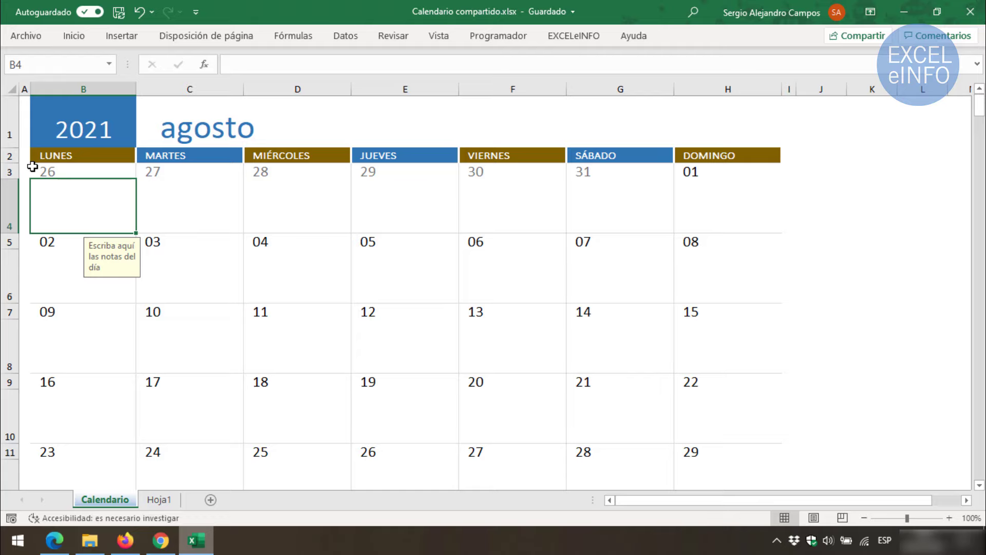
pyautogui.click(125, 540)
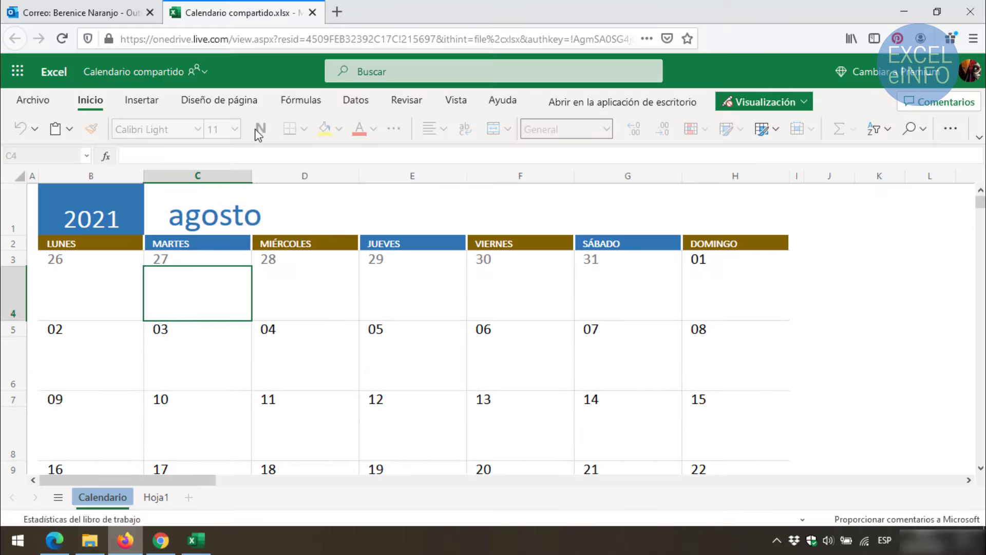
pyautogui.click(119, 10)
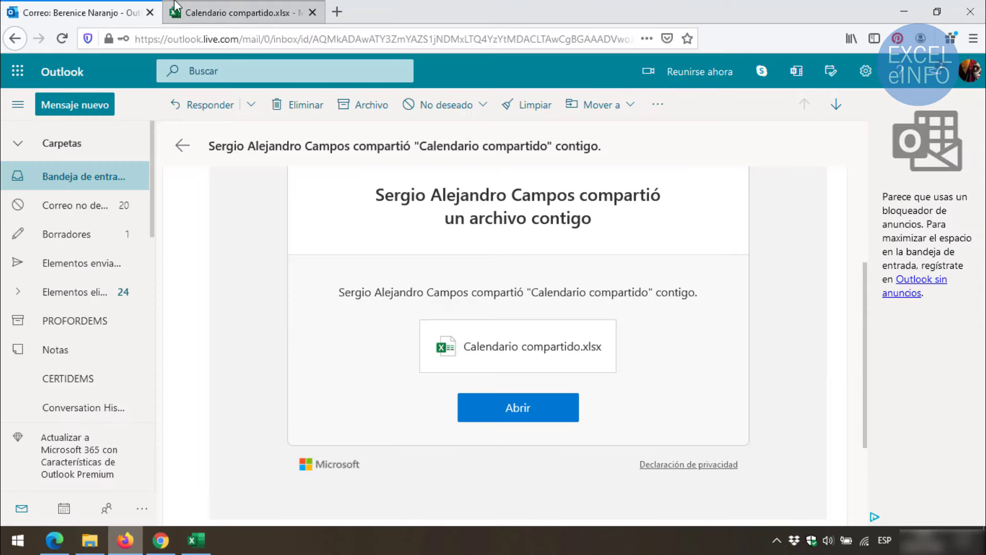
pyautogui.click(174, 8)
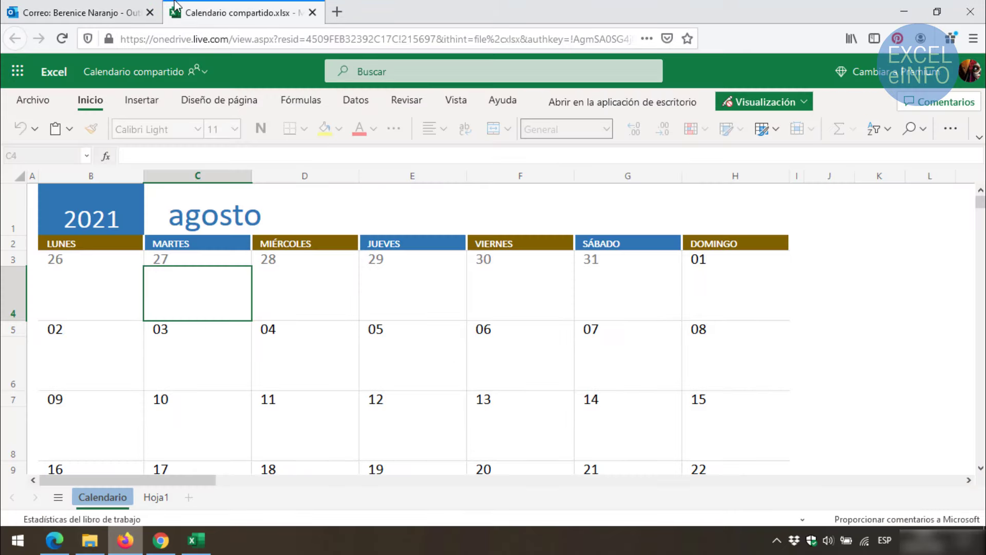
# Switch the Firefox copy from Visualización to Edición and confirm the account with Continuar
pyautogui.click(804, 105)
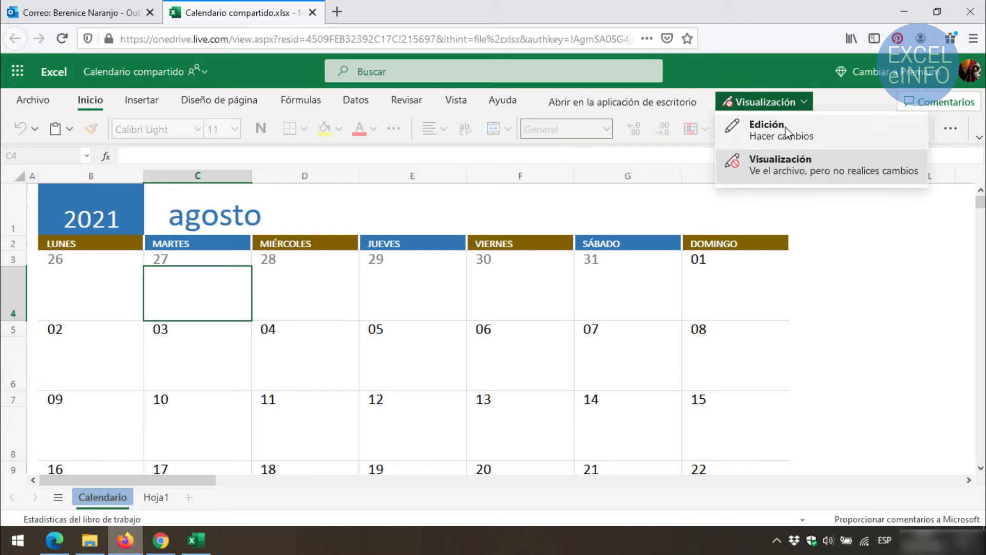
pyautogui.click(786, 133)
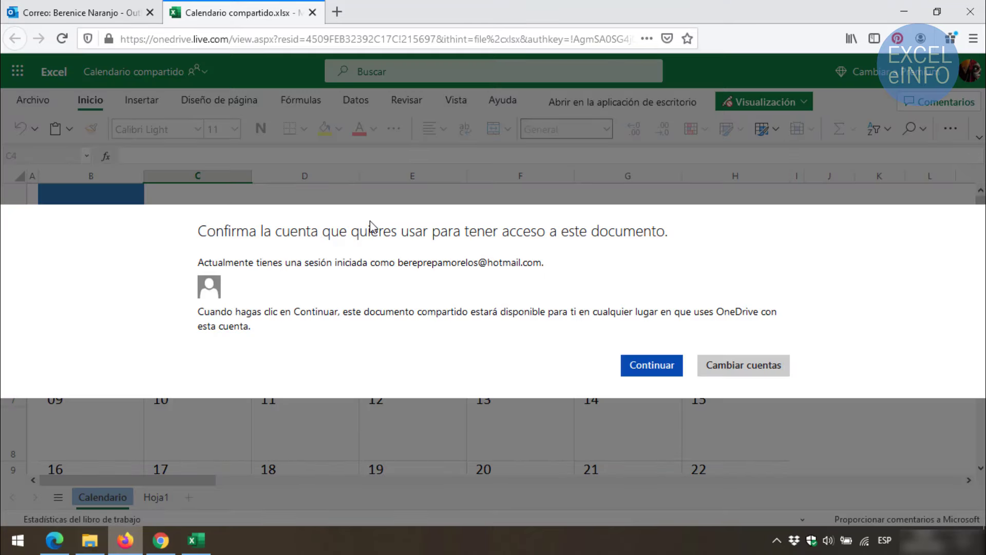
pyautogui.click(658, 373)
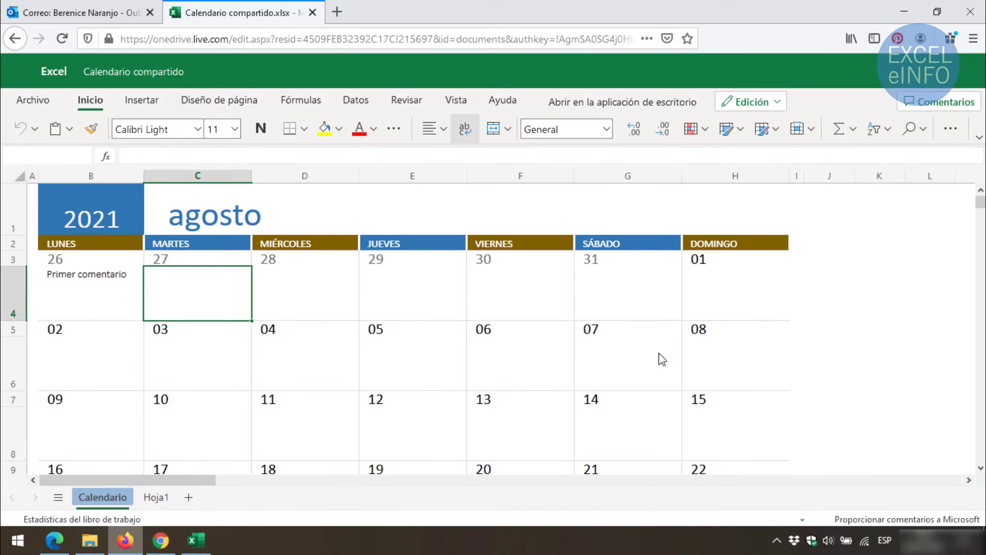
# Switch the Chrome copy of the calendar from Viewing to Editing mode
pyautogui.click(161, 540)
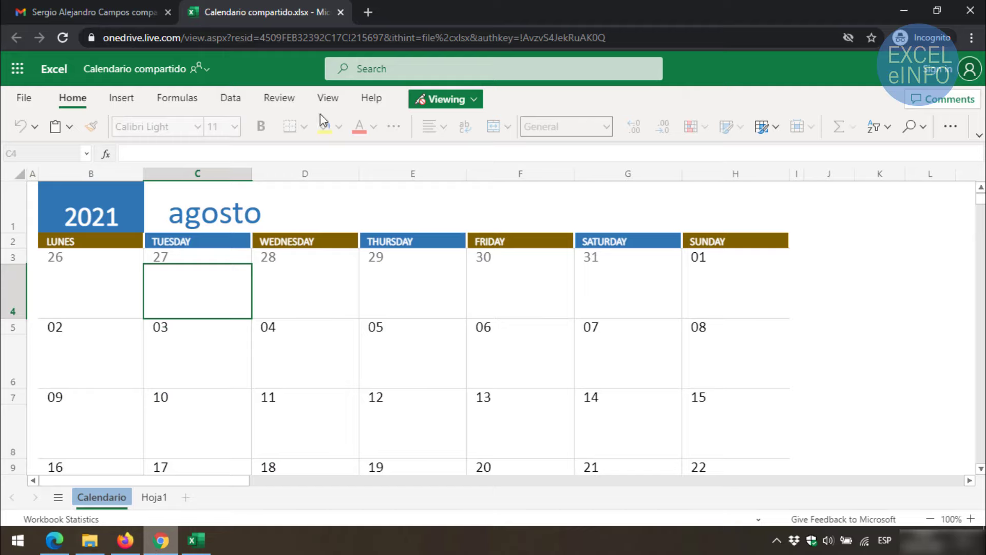
pyautogui.click(444, 97)
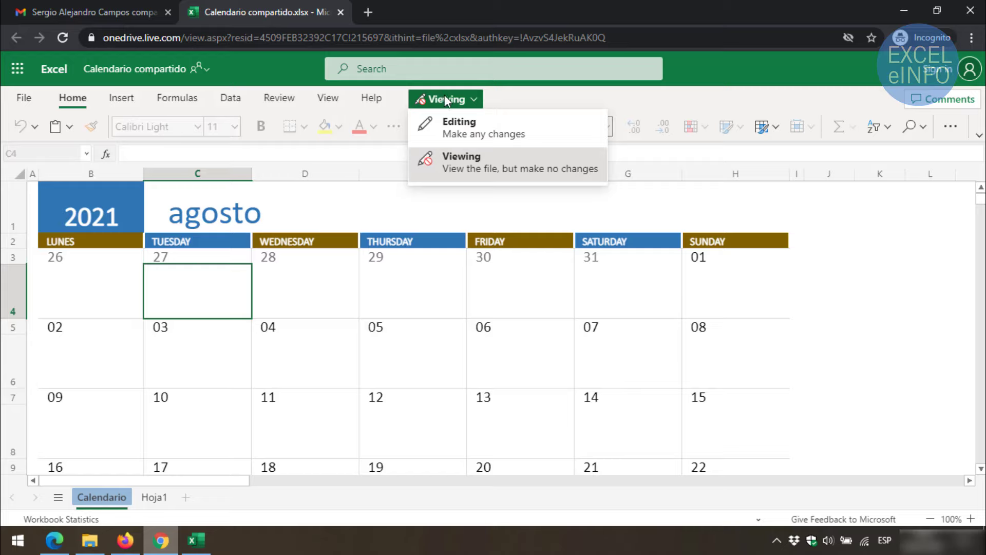
pyautogui.click(470, 126)
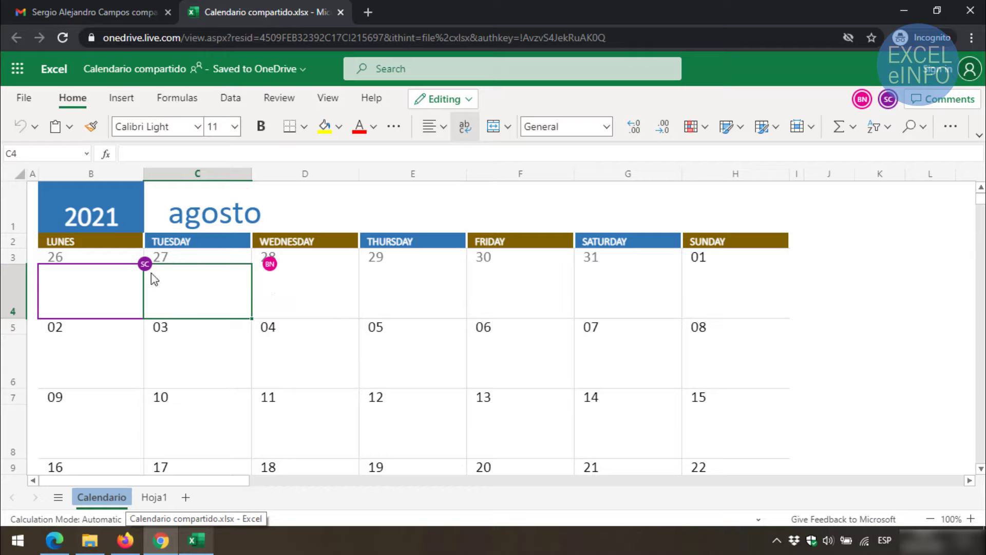
pyautogui.moveTo(141, 271)
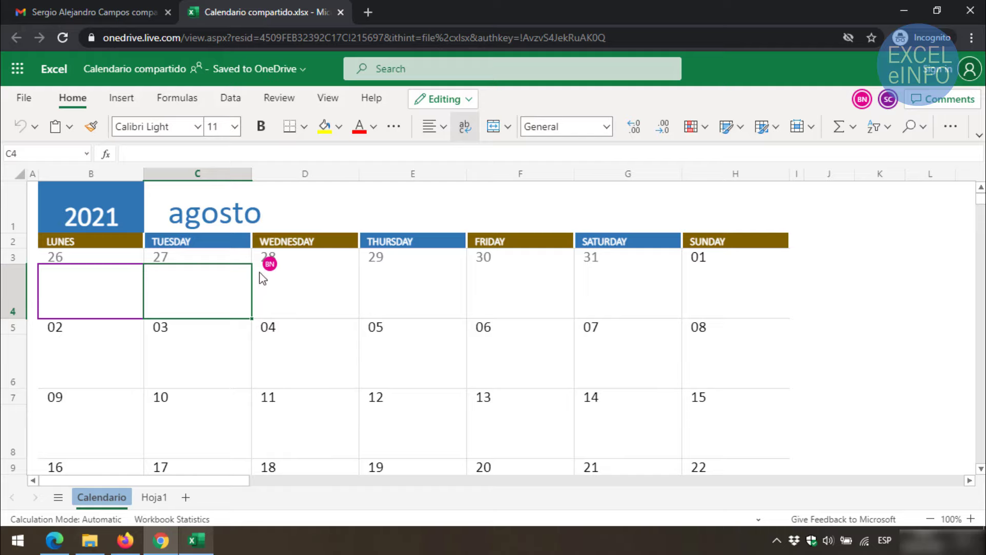
pyautogui.moveTo(276, 274)
# In desktop Excel, enter 'Primer comentario desde escritorio' in cell B4 under day 26
pyautogui.click(208, 543)
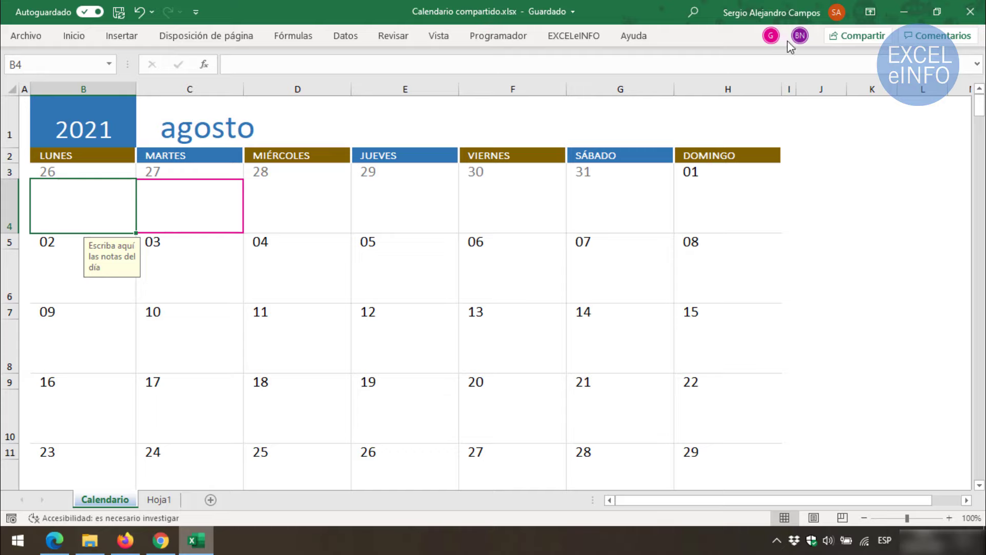
pyautogui.moveTo(791, 37)
pyautogui.write('P')
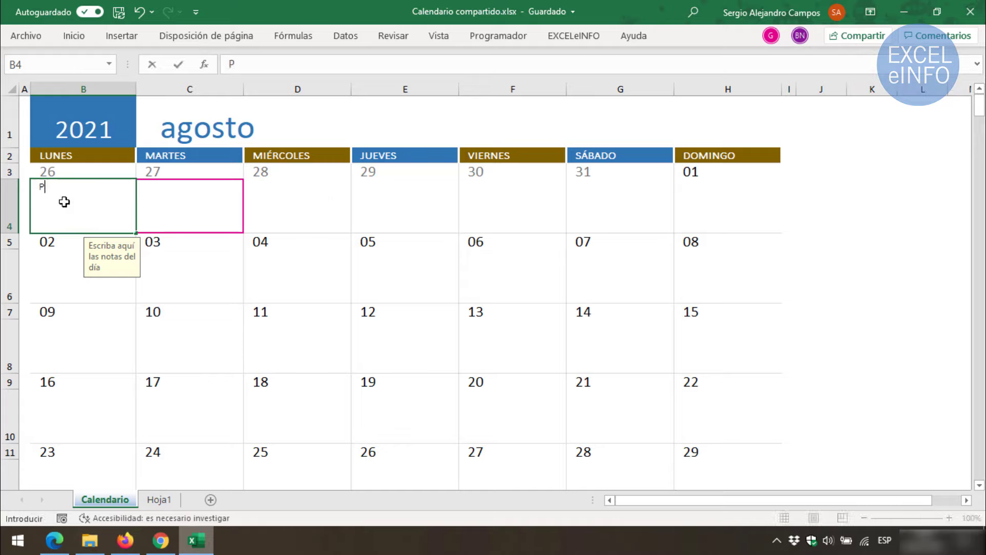
pyautogui.write('rimer come')
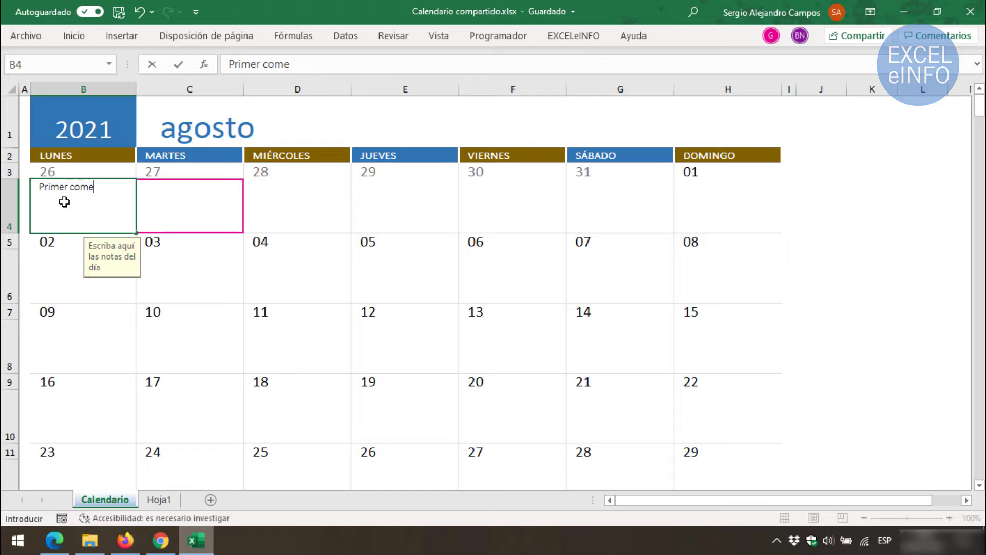
pyautogui.write('ntario desd')
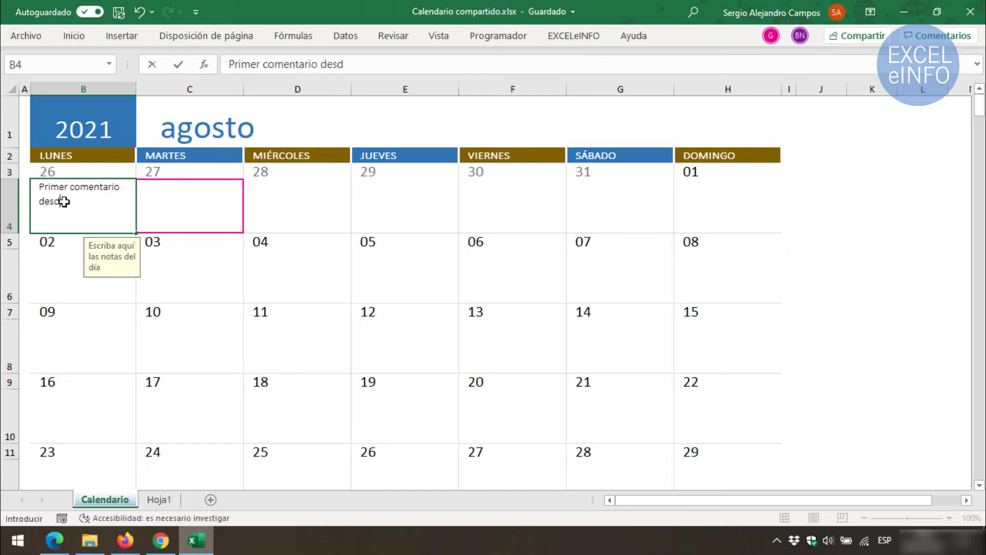
pyautogui.write('e escritorio')
pyautogui.press('Return')
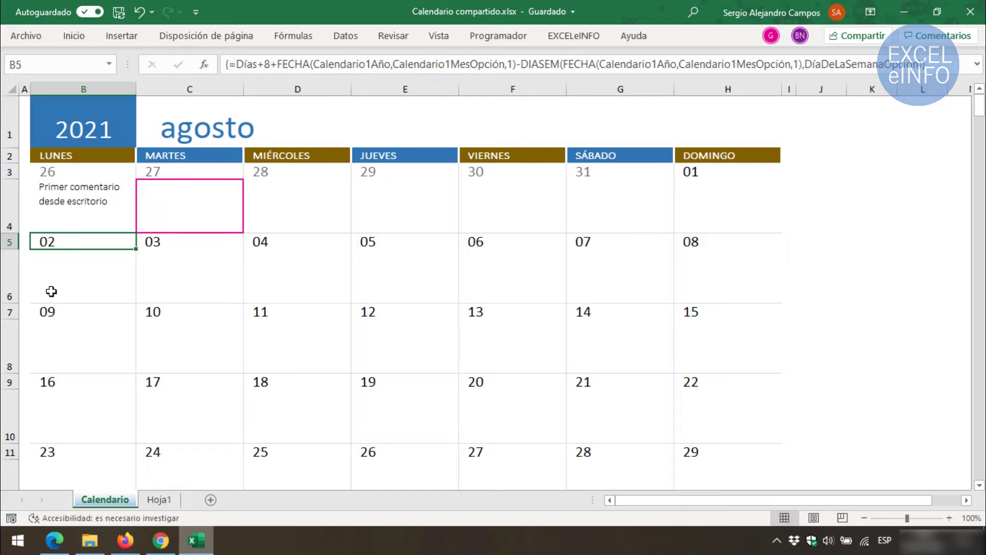
pyautogui.click(128, 542)
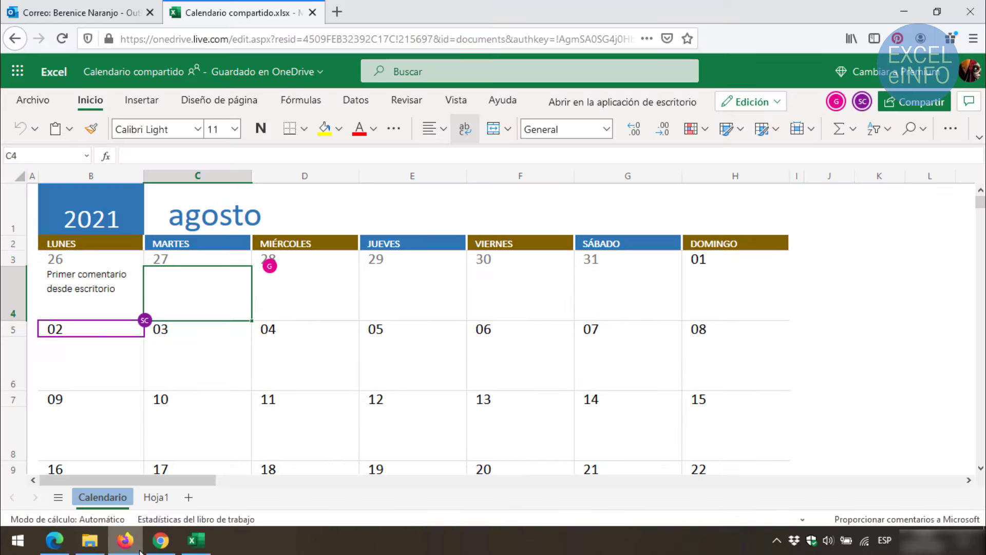
# In the Firefox copy, enter 'Otro comentario desde otra cuenta de hotmail' in cell C4 for day 27
pyautogui.click(96, 291)
pyautogui.click(213, 292)
pyautogui.write('Otro comentario')
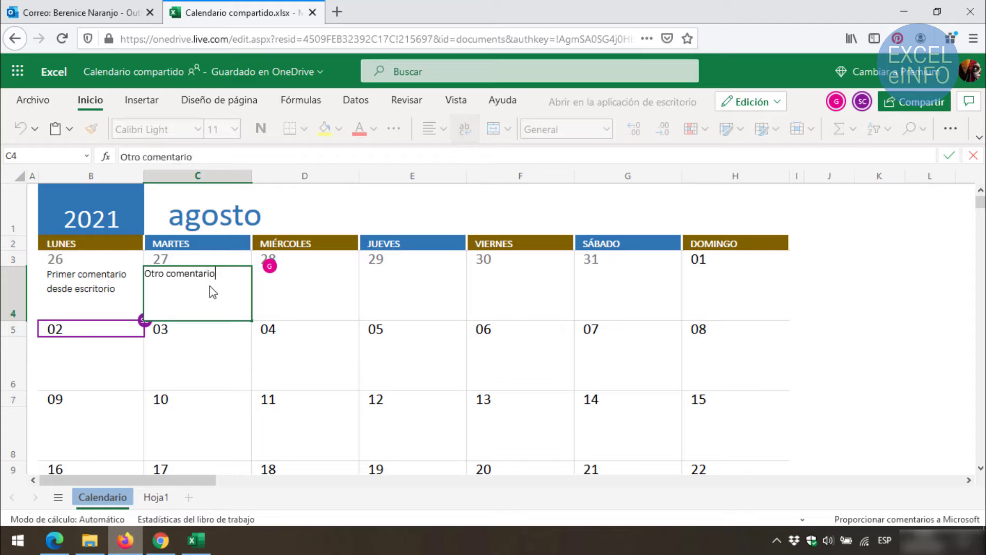
pyautogui.write(' desde otra cuenta')
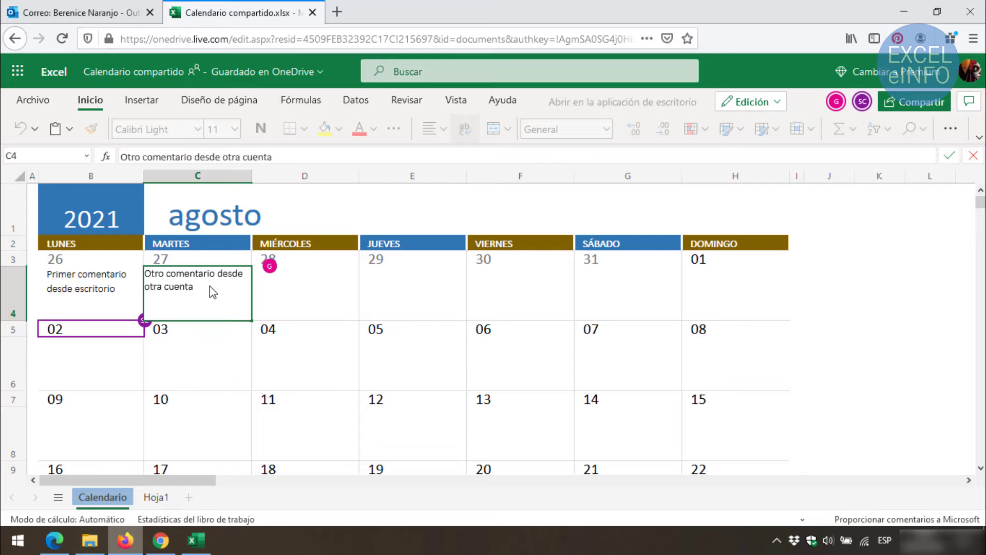
pyautogui.write(' de hotmail')
pyautogui.press('Return')
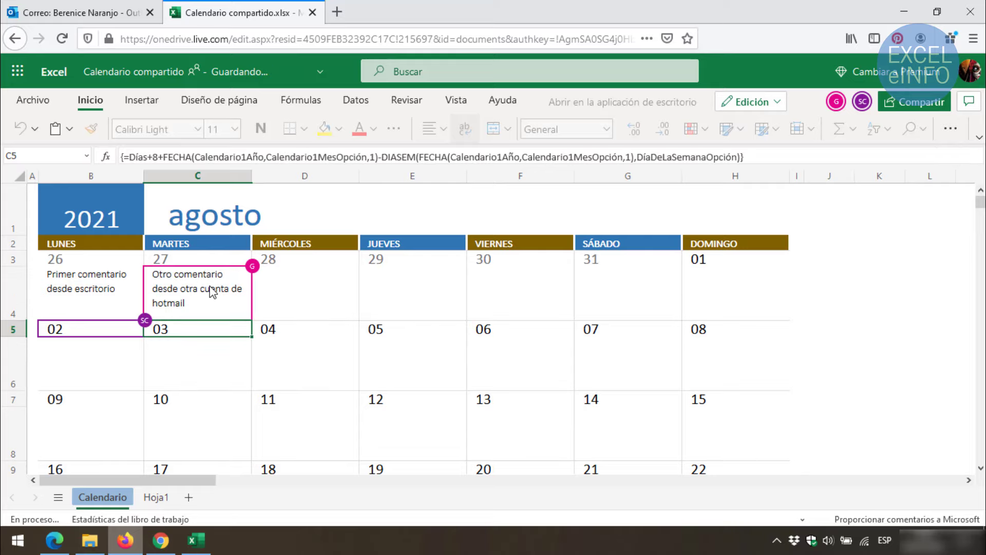
pyautogui.click(160, 540)
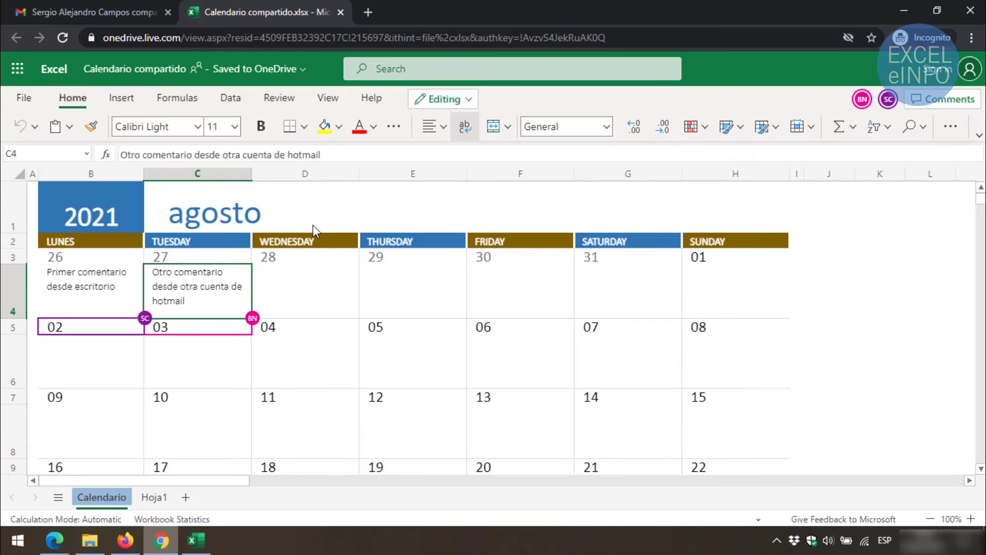
# In the Chrome copy, enter 'Comentario con cuenta de gmail' in cell D4 for day 28
pyautogui.click(310, 292)
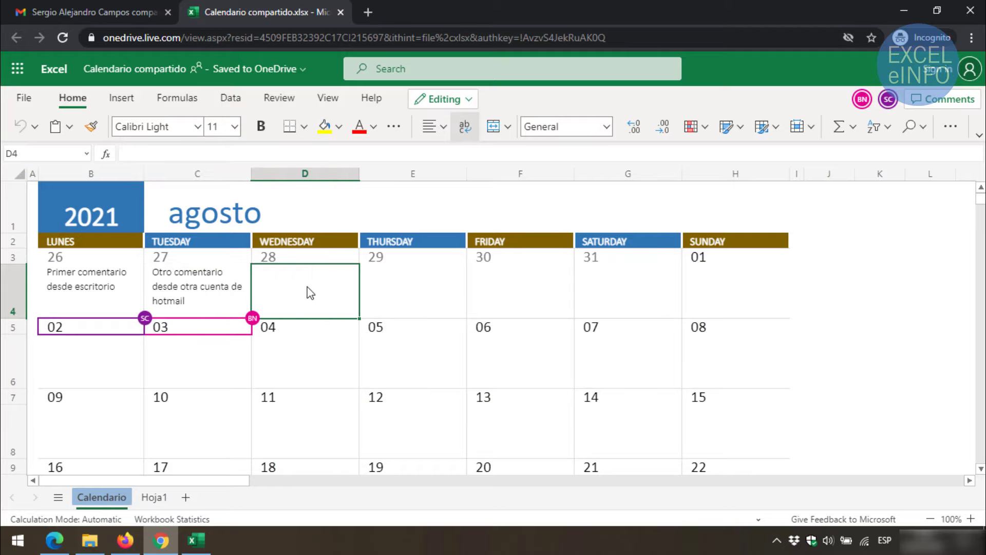
pyautogui.write('Comentario co c')
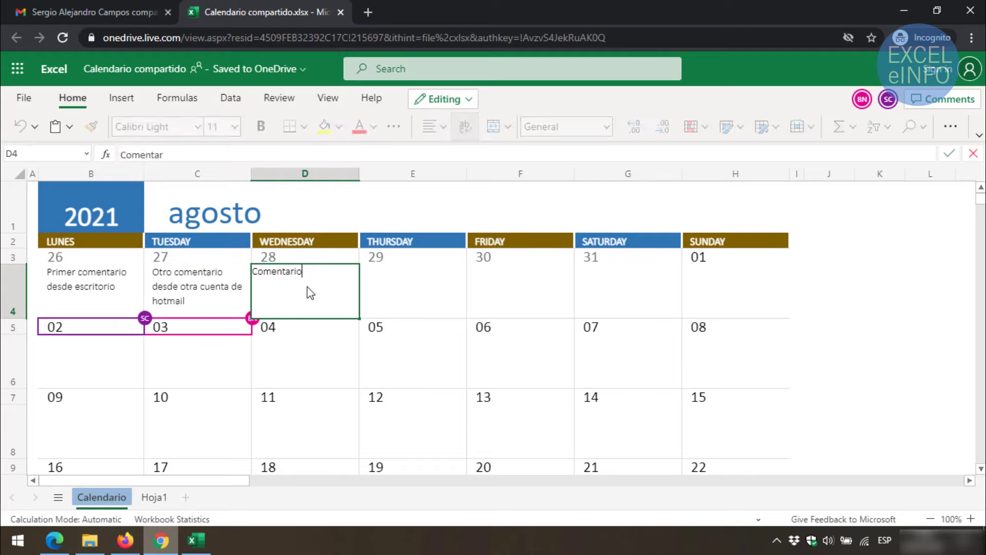
pyautogui.press('BackSpace')
pyautogui.press('BackSpace')
pyautogui.write('n cuenta de gmail')
pyautogui.press('Return')
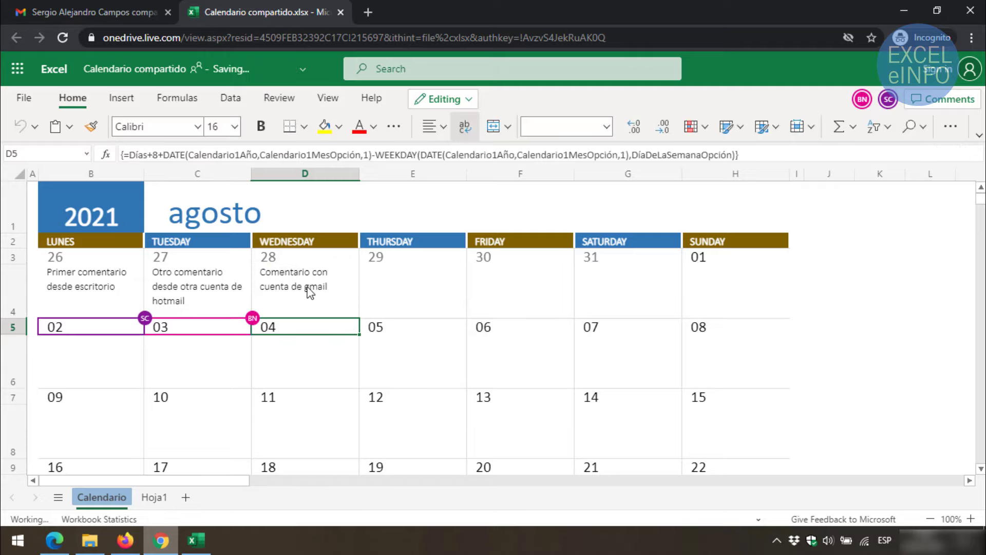
# Back in desktop Excel, check D4's synced note and begin a threaded comment on E6
pyautogui.click(205, 545)
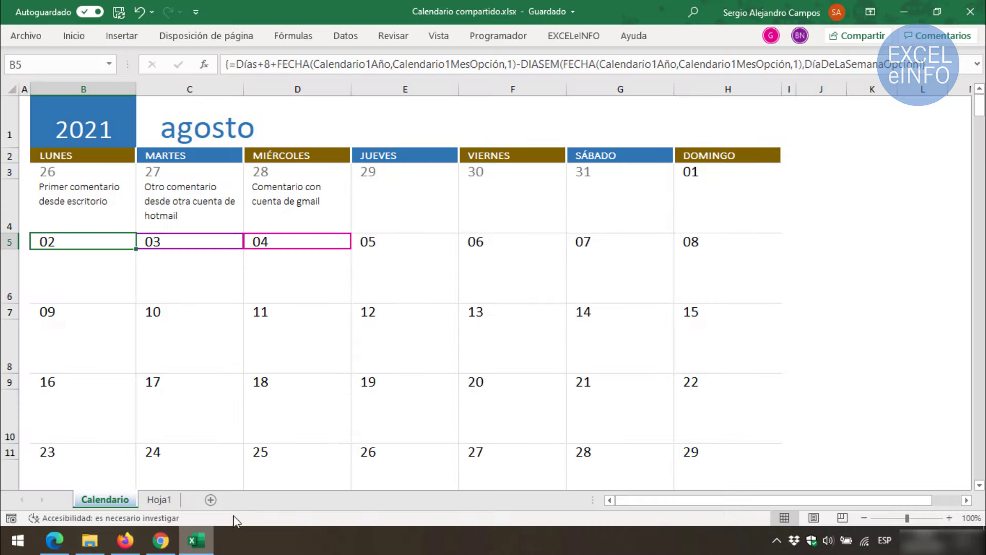
pyautogui.click(287, 198)
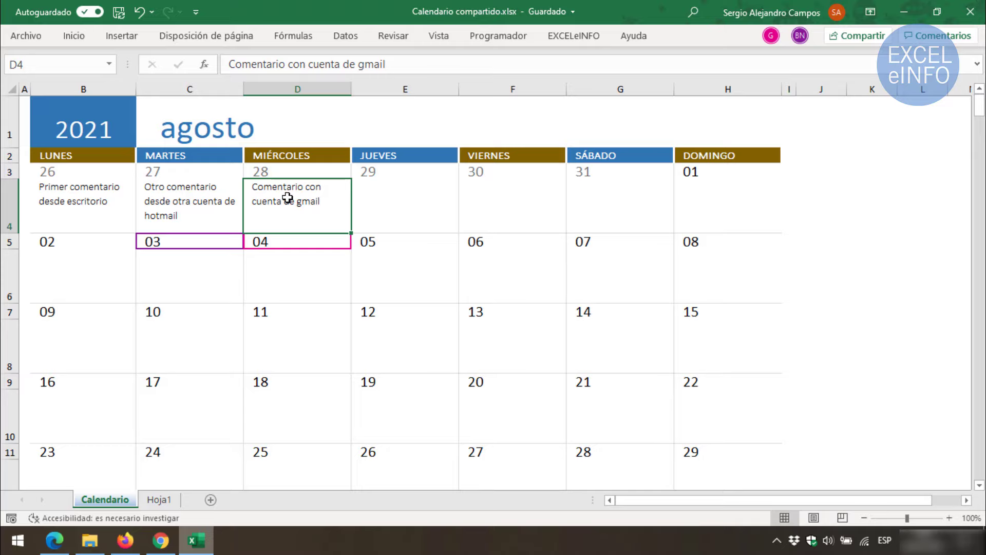
pyautogui.click(396, 269)
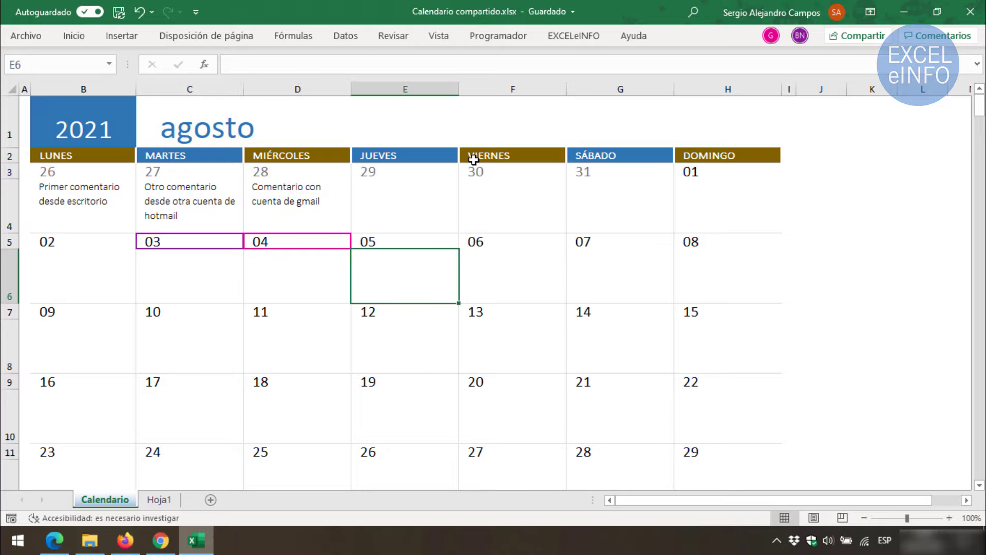
pyautogui.rightClick(396, 270)
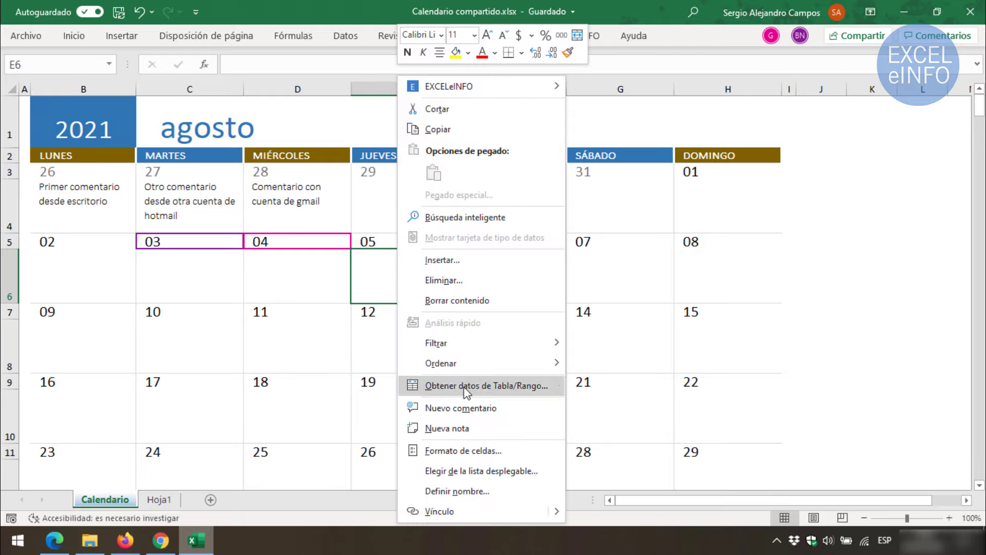
pyautogui.click(491, 413)
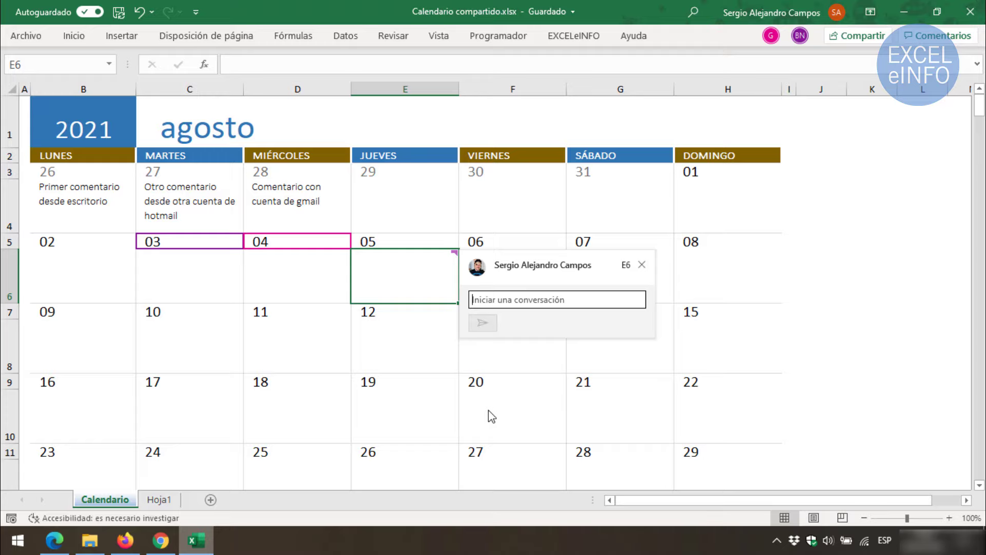
# Add a blank note to the cell below day 12
pyautogui.click(396, 323)
pyautogui.rightClick(393, 328)
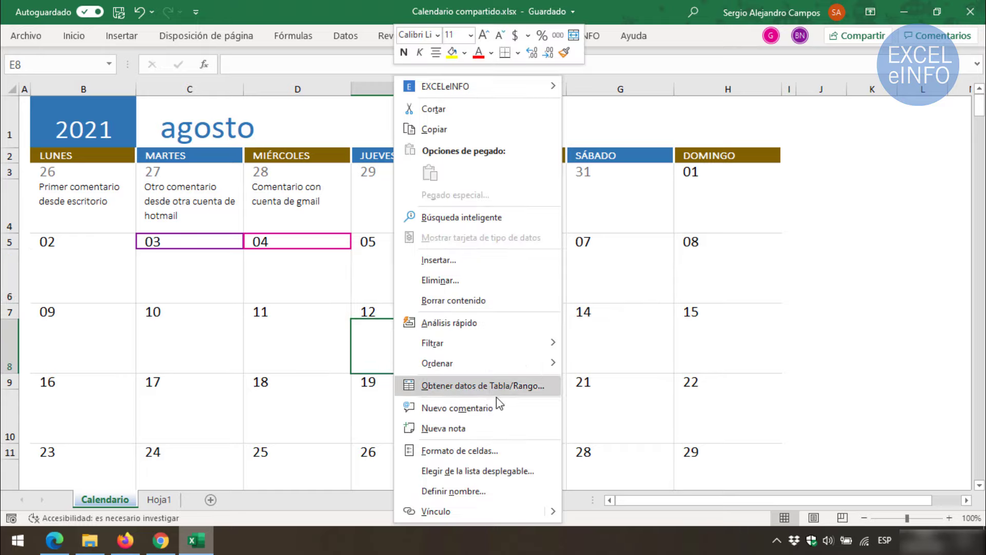
pyautogui.click(492, 426)
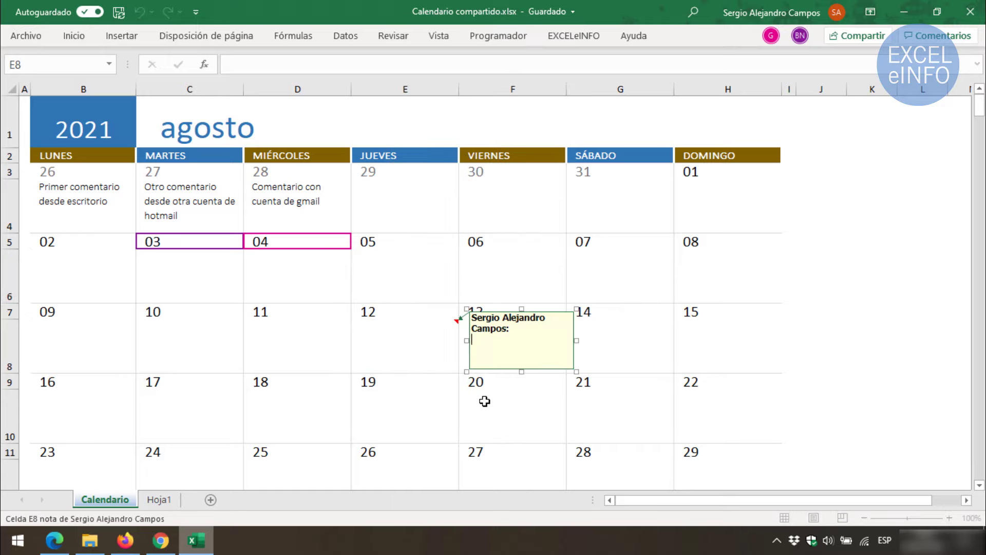
# Post the threaded comment 'Comentario desde desktop' on cell E6
pyautogui.rightClick(411, 273)
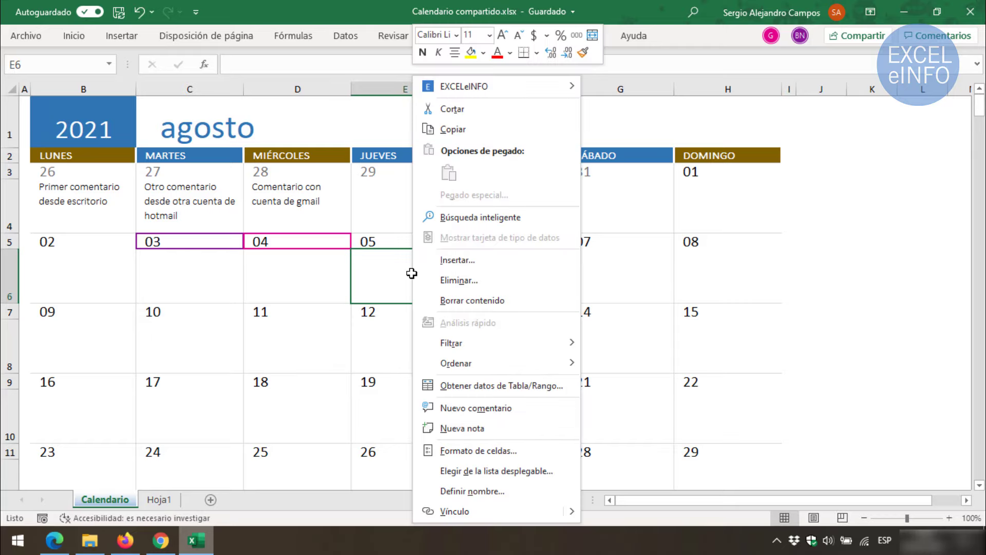
pyautogui.click(497, 408)
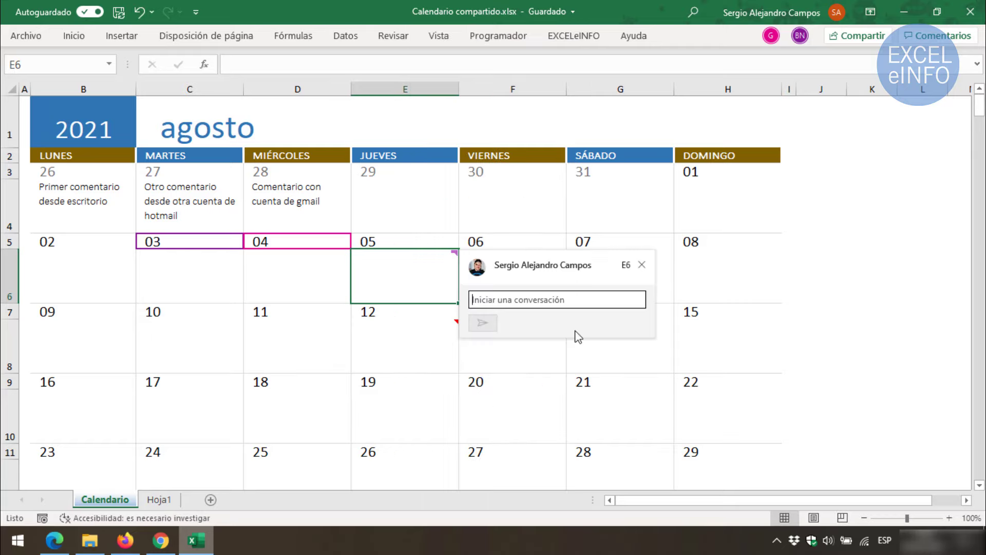
pyautogui.write('Coment')
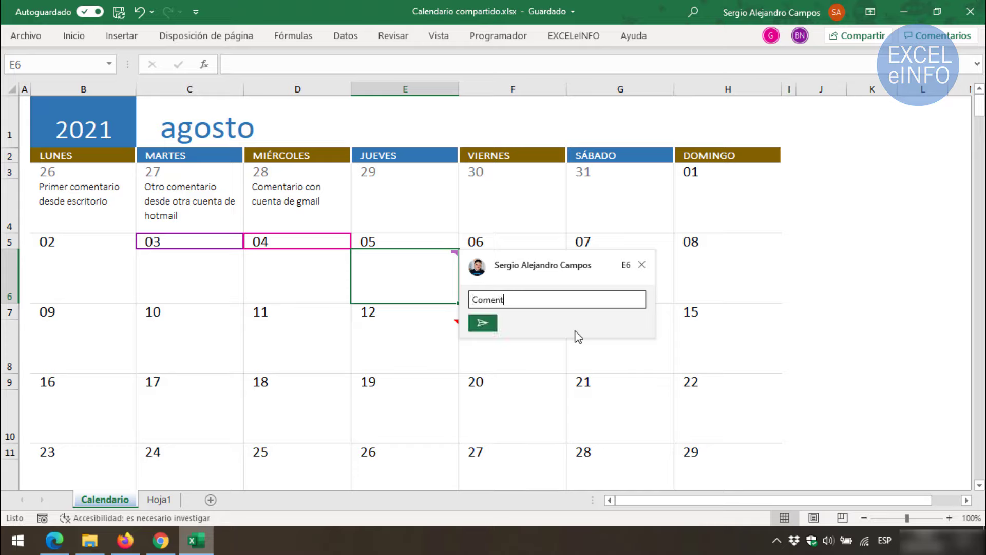
pyautogui.write('ario desde desktop')
pyautogui.click(484, 323)
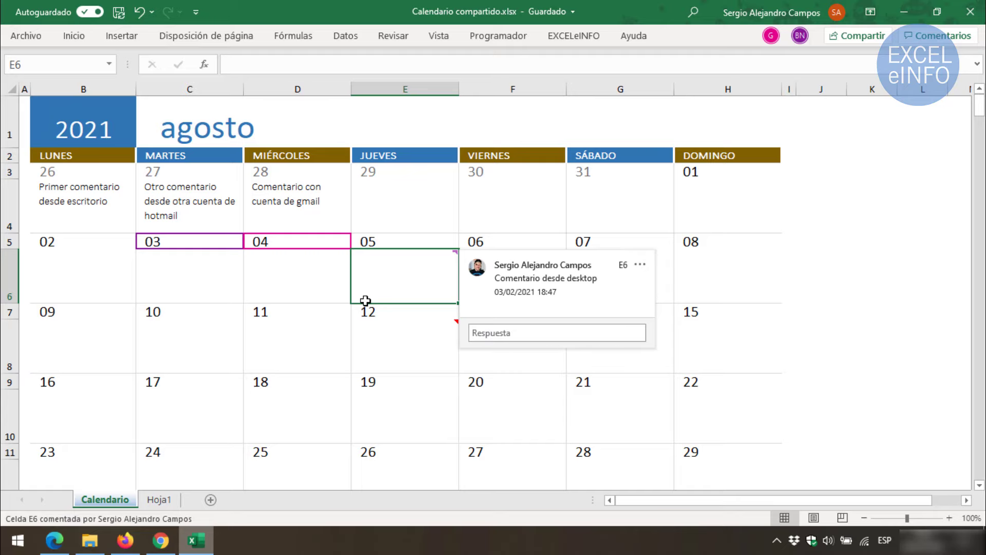
# In Firefox, reply 'Yo estoy desde firefox con otra cuenta de hotmail' in the E6 thread
pyautogui.click(129, 537)
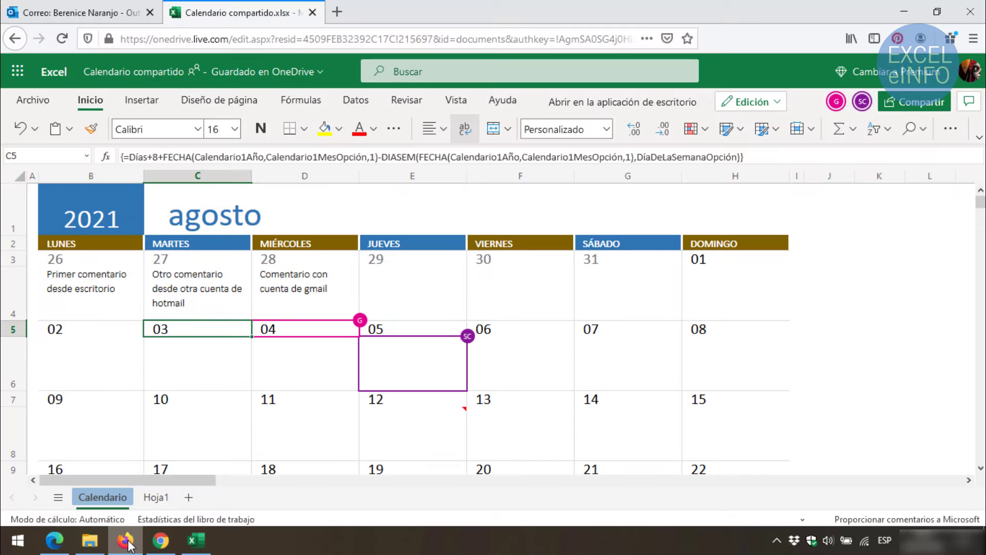
pyautogui.click(513, 372)
pyautogui.click(420, 312)
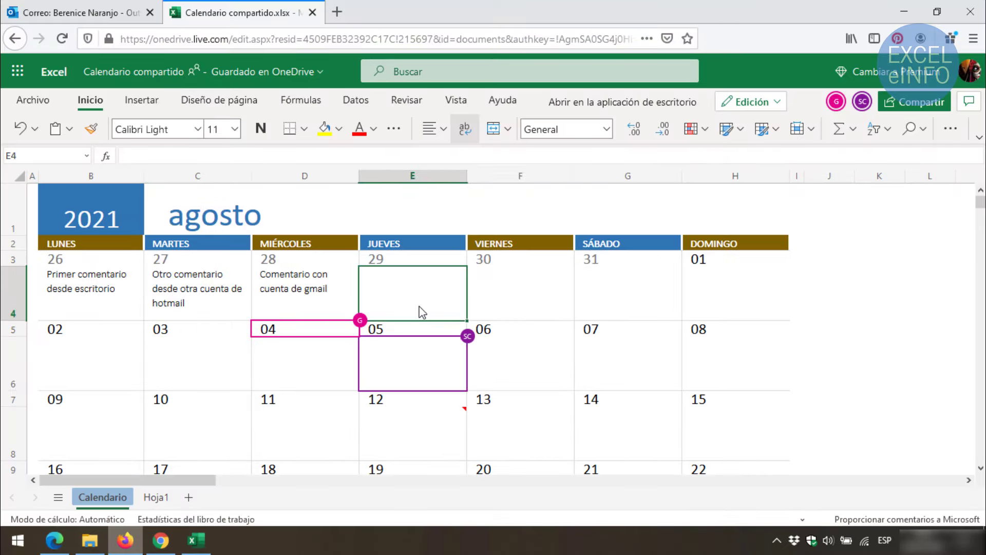
pyautogui.click(420, 361)
pyautogui.moveTo(464, 343)
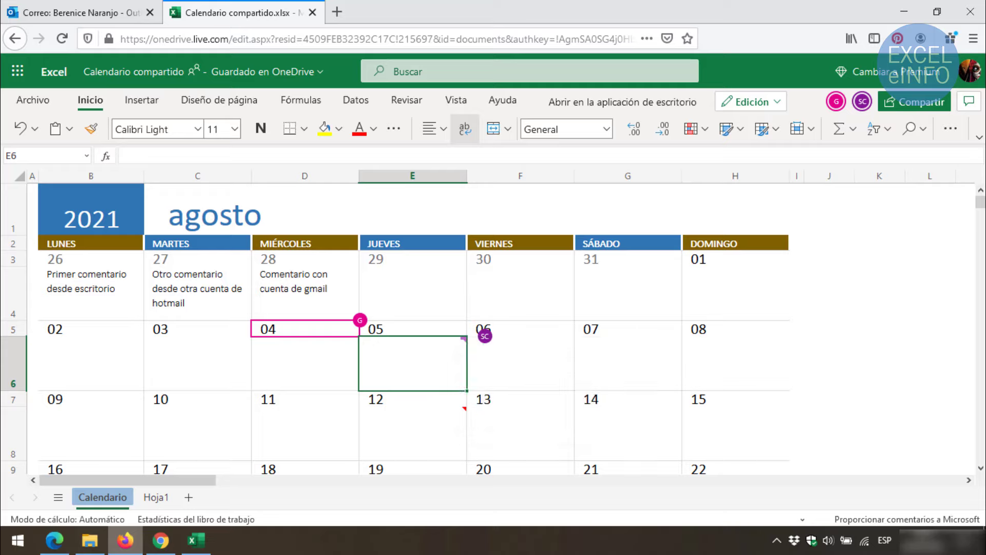
pyautogui.click(975, 109)
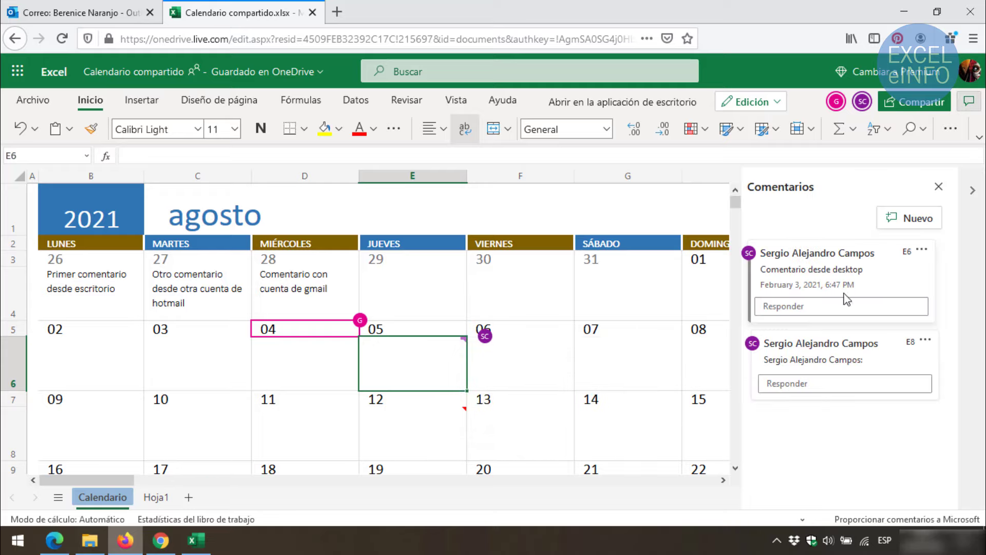
pyautogui.click(811, 307)
pyautogui.write('Yo estoy de')
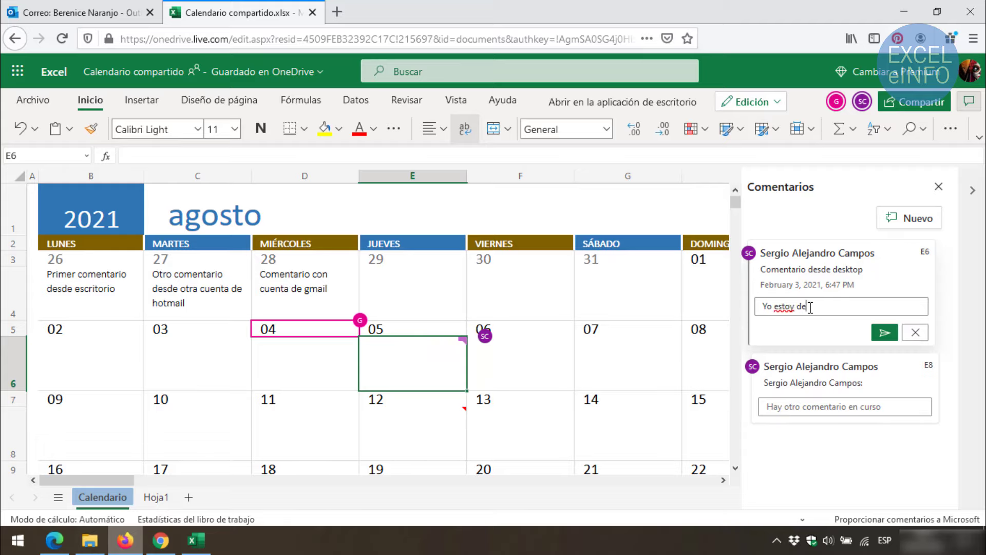
pyautogui.write('sde firefox con ot')
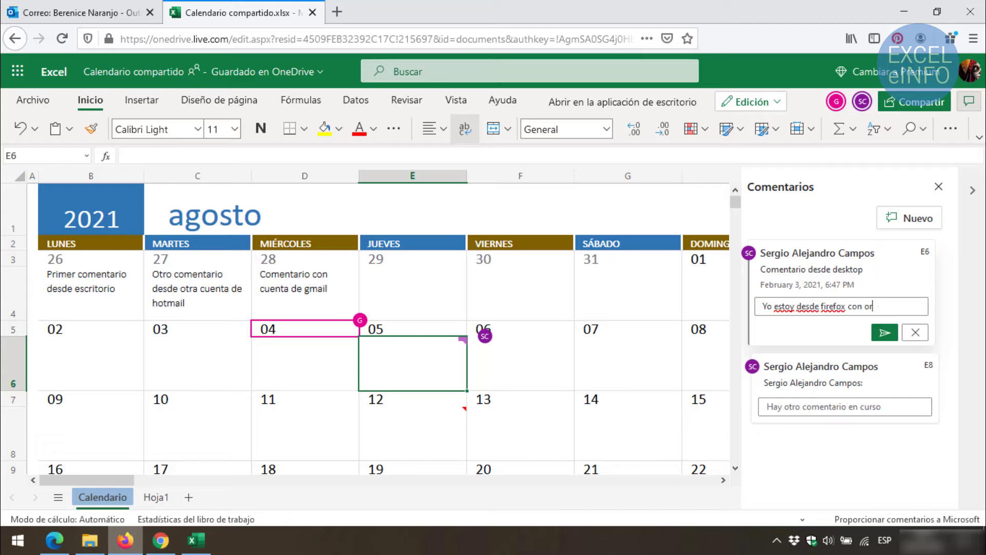
pyautogui.write('ra cuenta d')
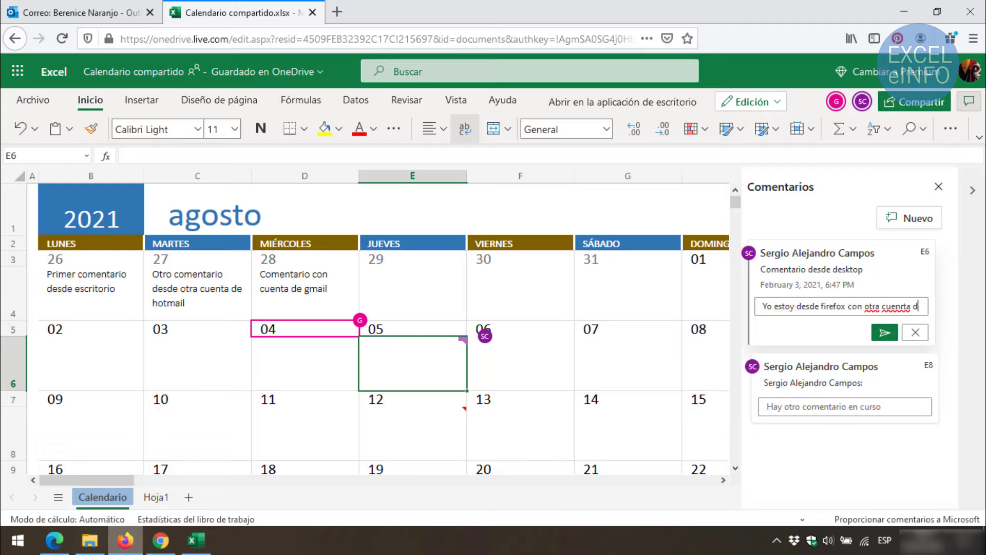
pyautogui.write('e hotmail')
pyautogui.click(884, 350)
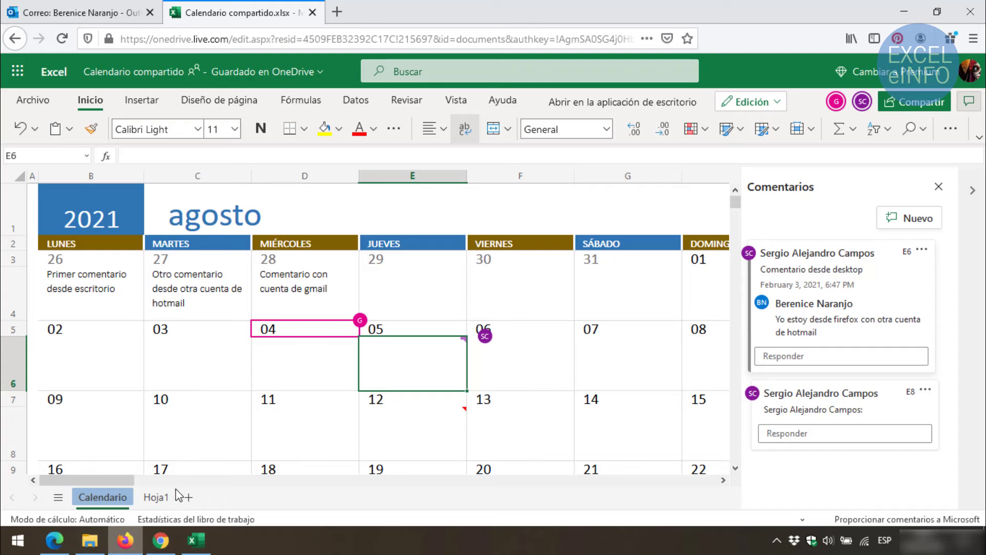
# In Chrome, reply 'Y yo desde gmail' in the same E6 comment thread
pyautogui.click(171, 538)
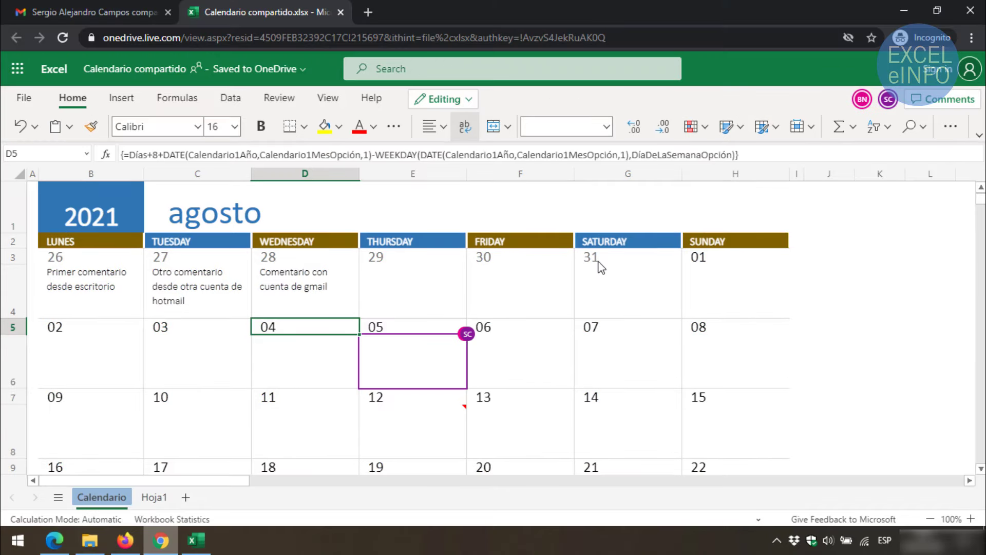
pyautogui.click(948, 101)
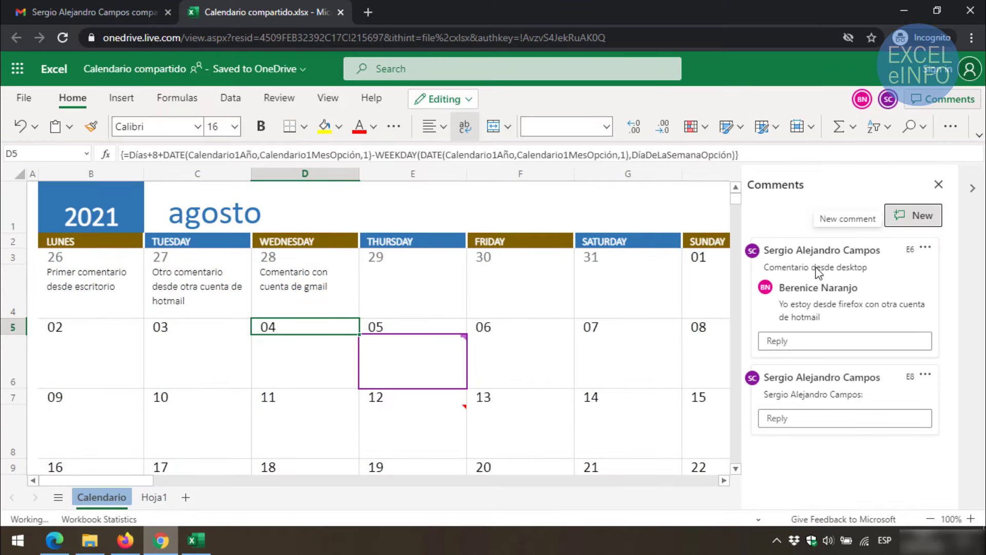
pyautogui.click(833, 342)
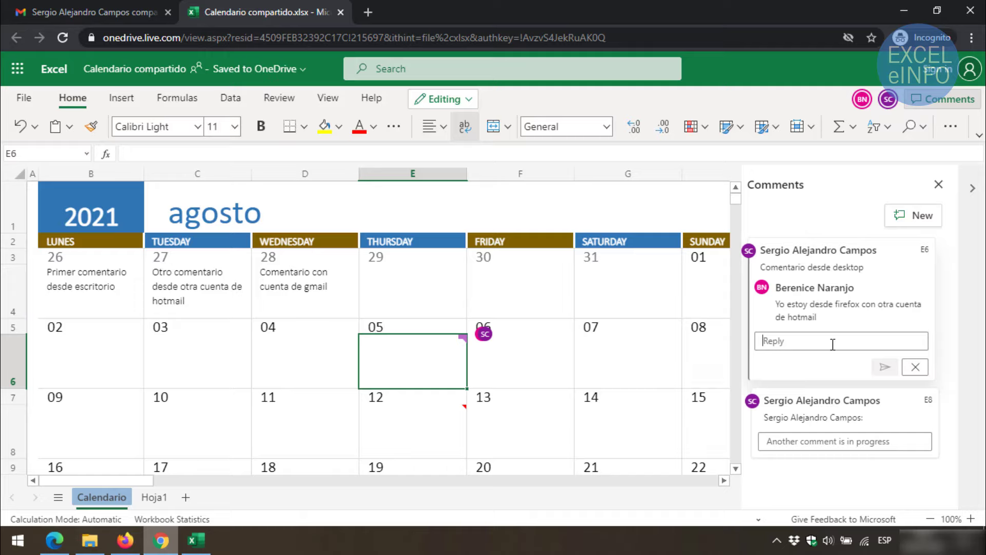
pyautogui.write('Y yo desde gmail')
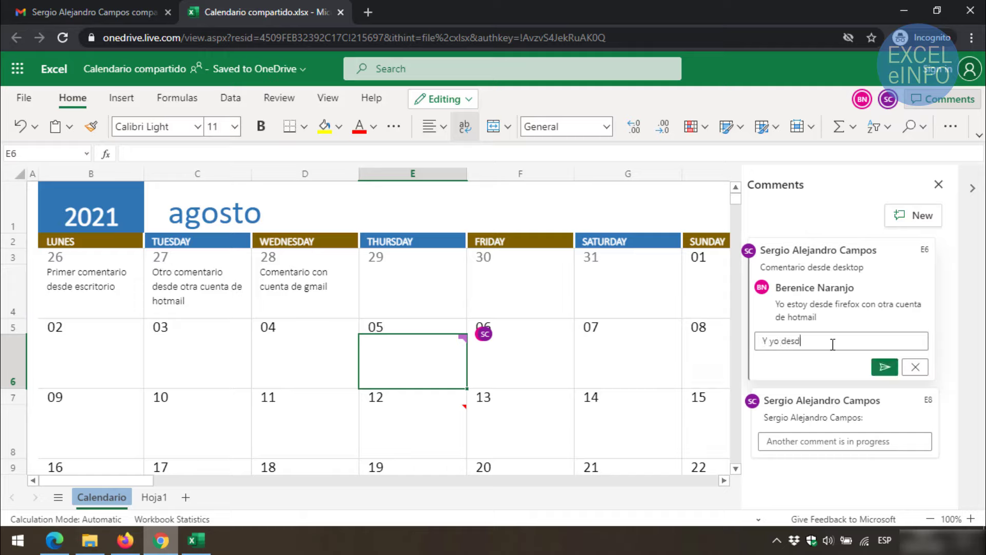
pyautogui.click(884, 367)
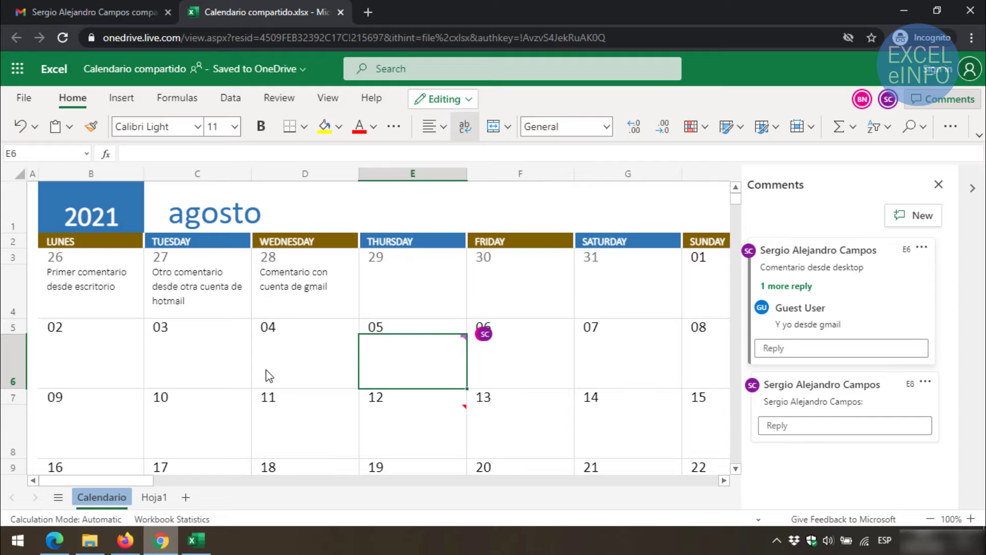
pyautogui.click(194, 545)
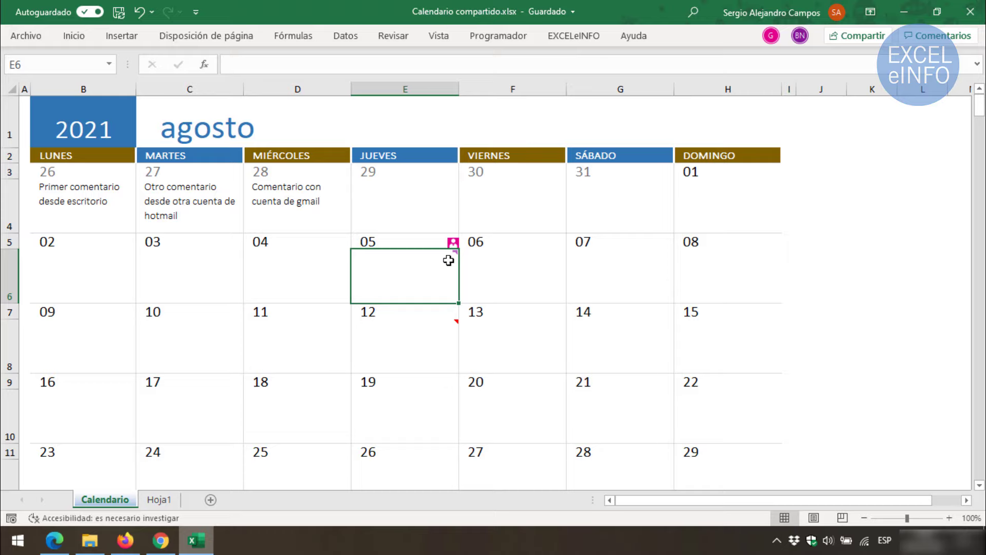
# Show desktop Excel's Comentarios pane with E6's 'Comentario desde desktop' thread and both web replies
pyautogui.moveTo(448, 259)
pyautogui.moveTo(648, 281); pyautogui.dragTo(661, 259)
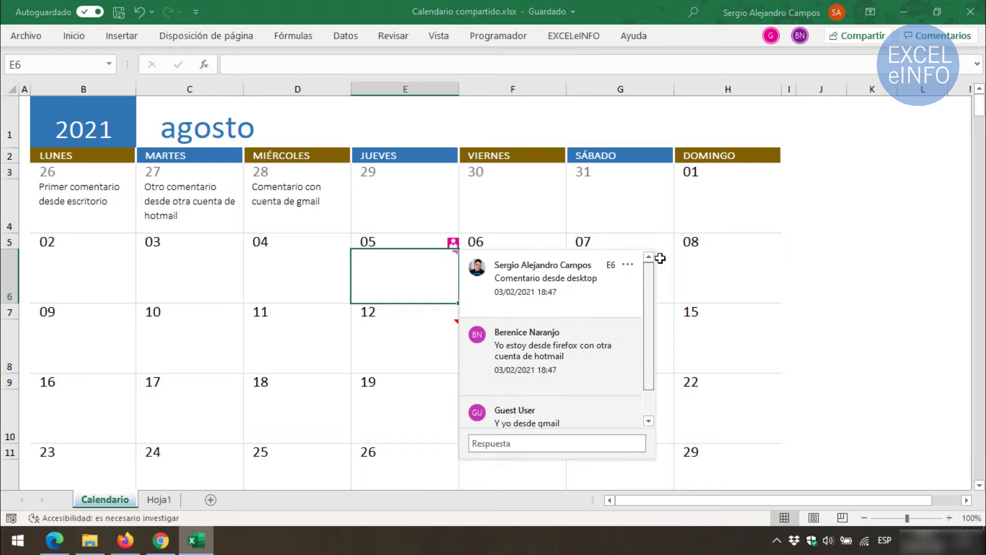
pyautogui.click(927, 42)
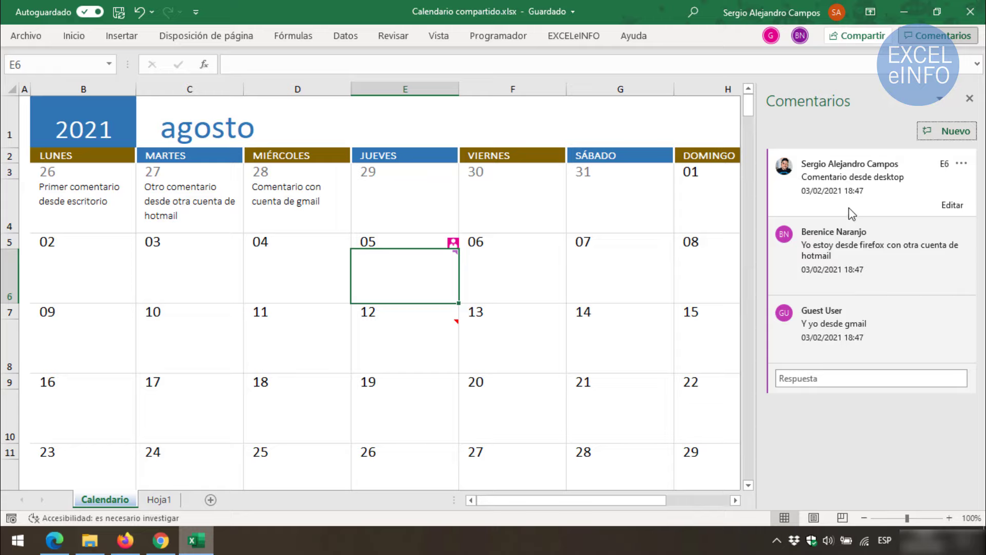
# Resolve the E6 thread from its '...' menu and expand it to show all replies
pyautogui.click(962, 163)
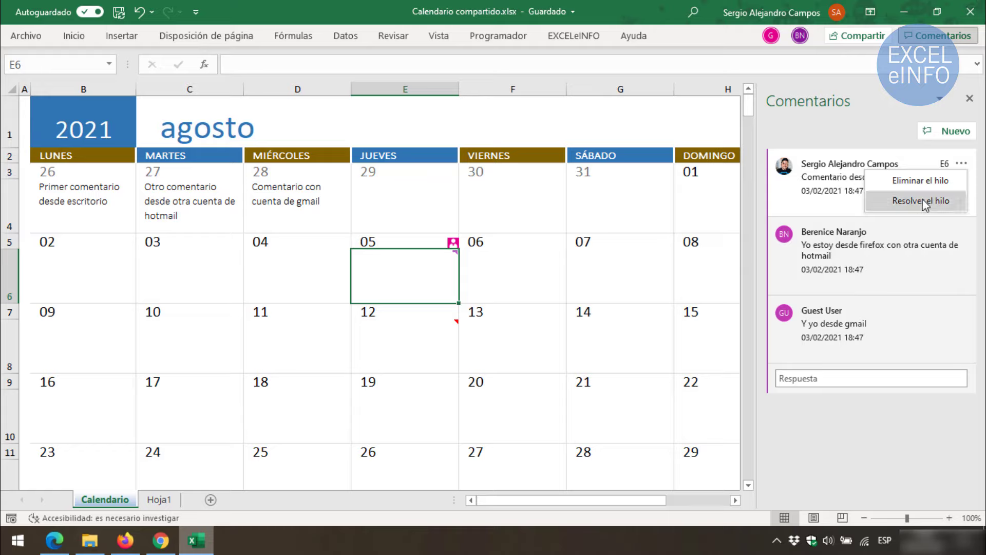
pyautogui.click(924, 204)
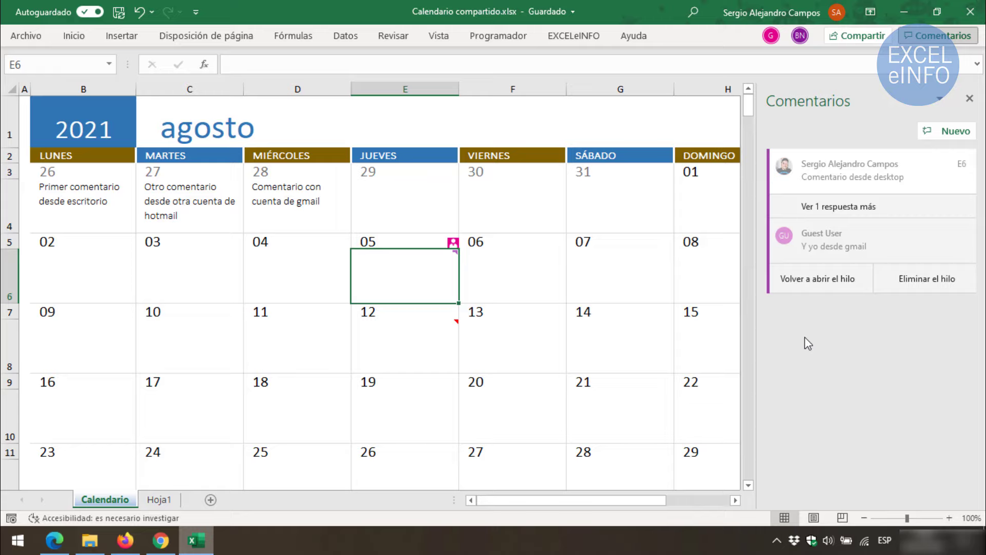
pyautogui.click(428, 272)
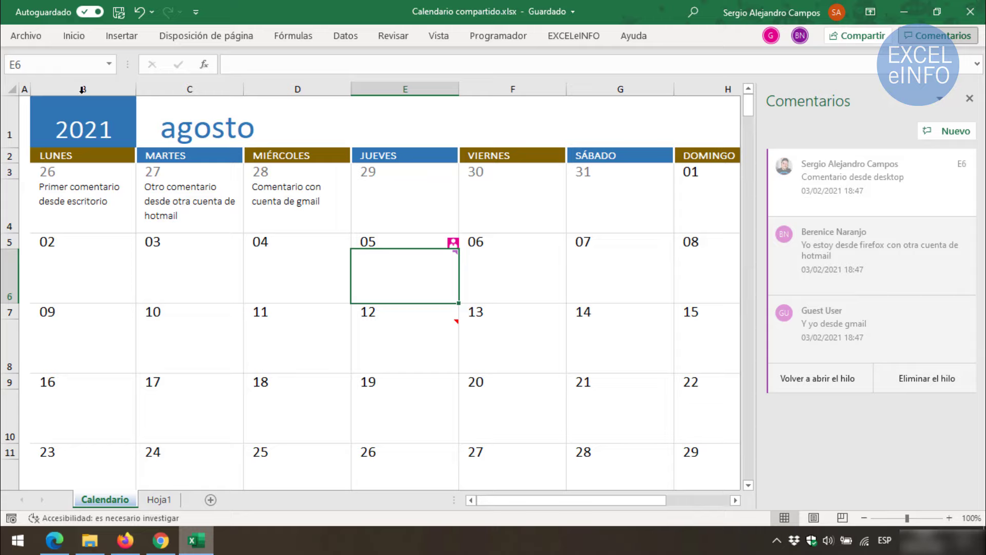
# Review version history under Archivo > Información, then close it back to the comments pane
pyautogui.click(26, 35)
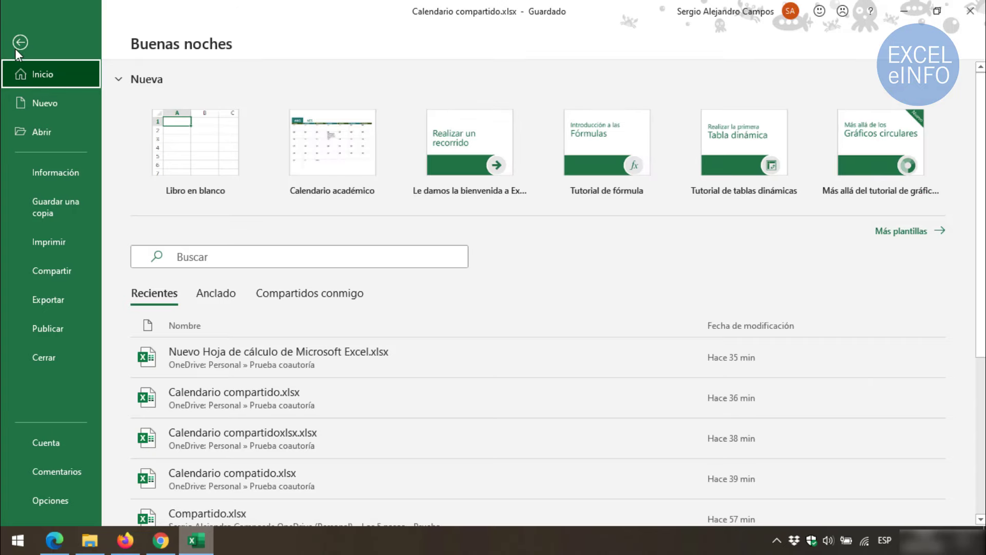
pyautogui.click(52, 170)
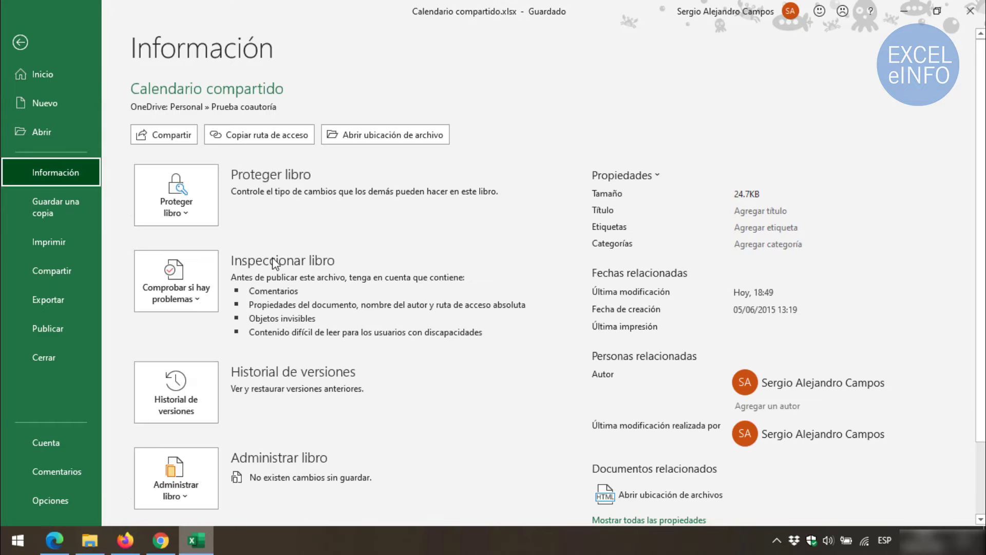
pyautogui.scroll(-3, 205, 308)
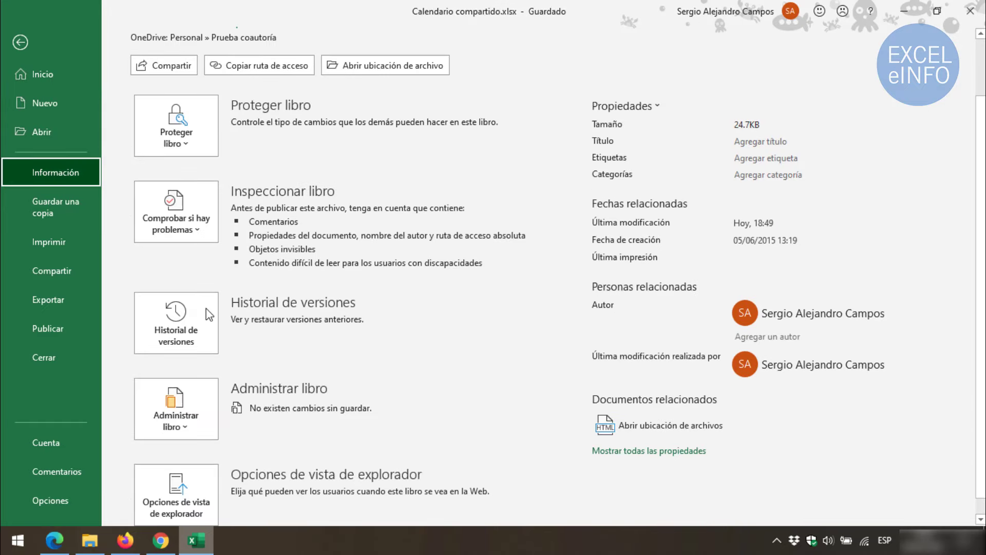
pyautogui.click(166, 315)
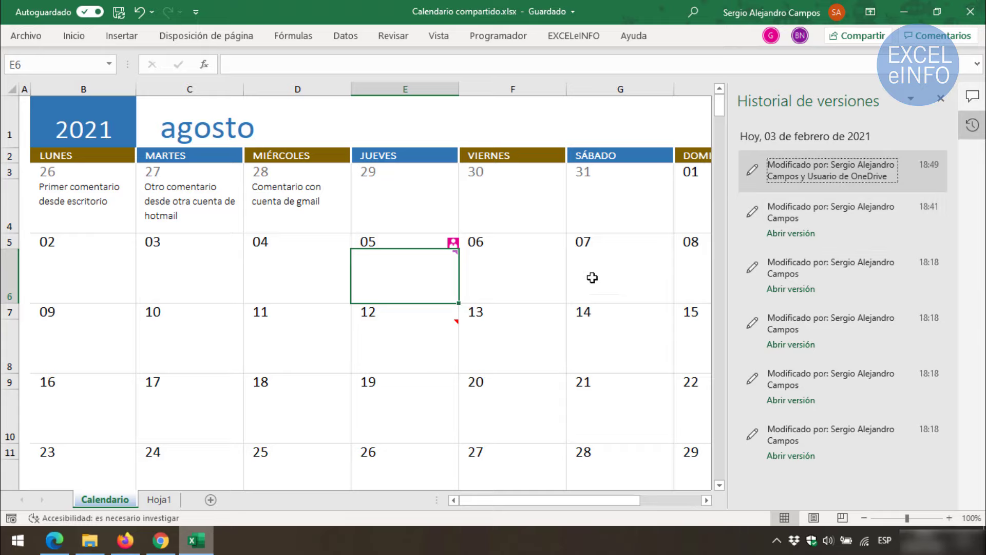
pyautogui.click(940, 98)
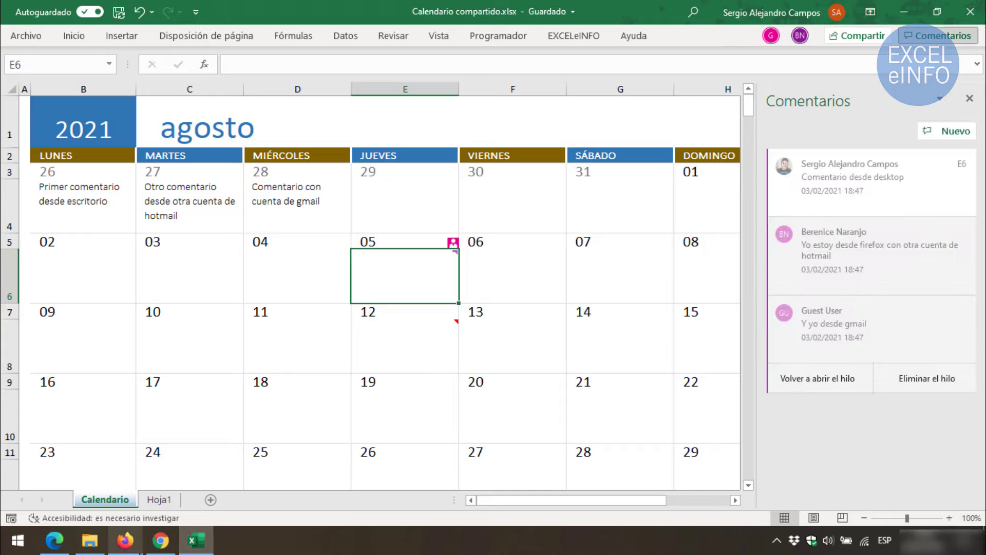
pyautogui.click(125, 540)
# In Excel for the web, expand the recent and 'hace 31 minutos' version groups, then return
pyautogui.click(27, 100)
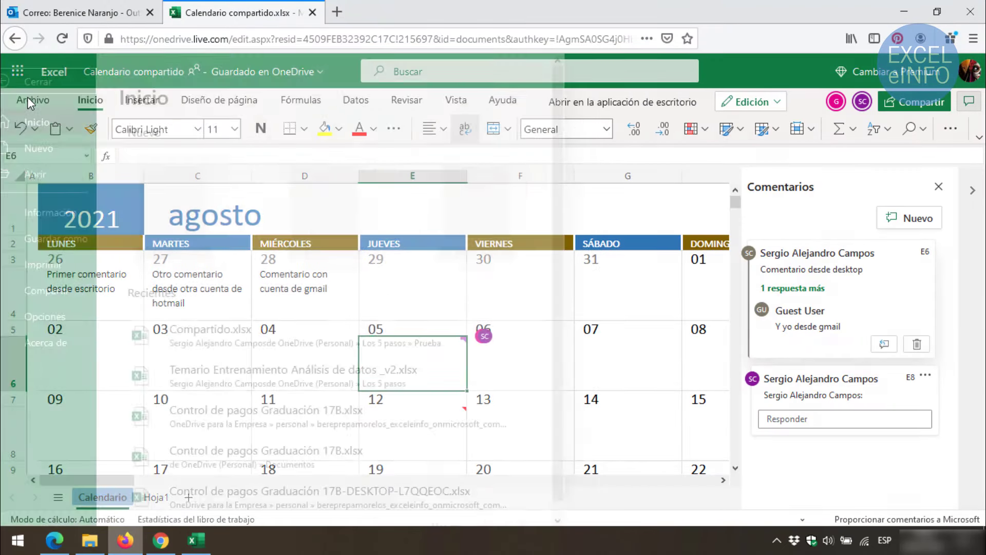
pyautogui.click(72, 217)
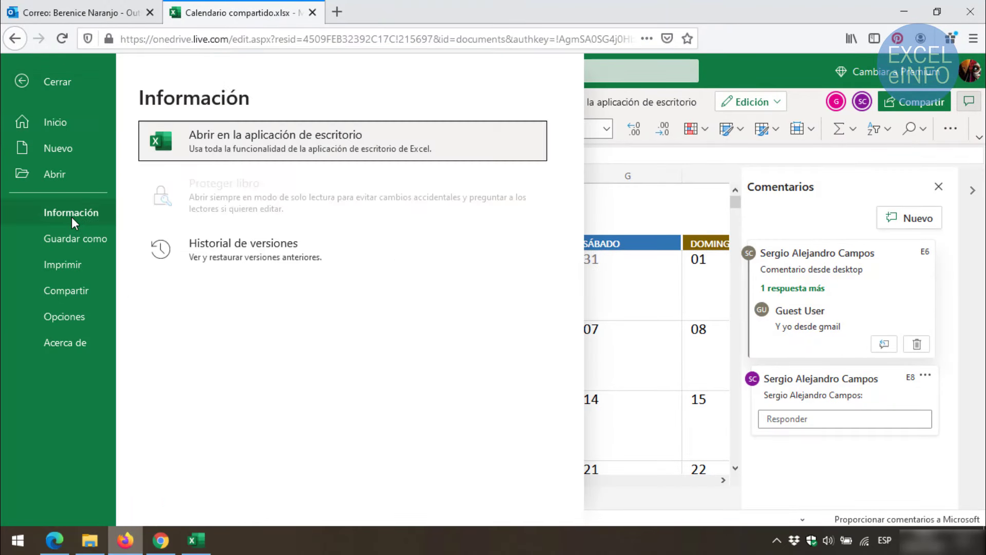
pyautogui.click(256, 256)
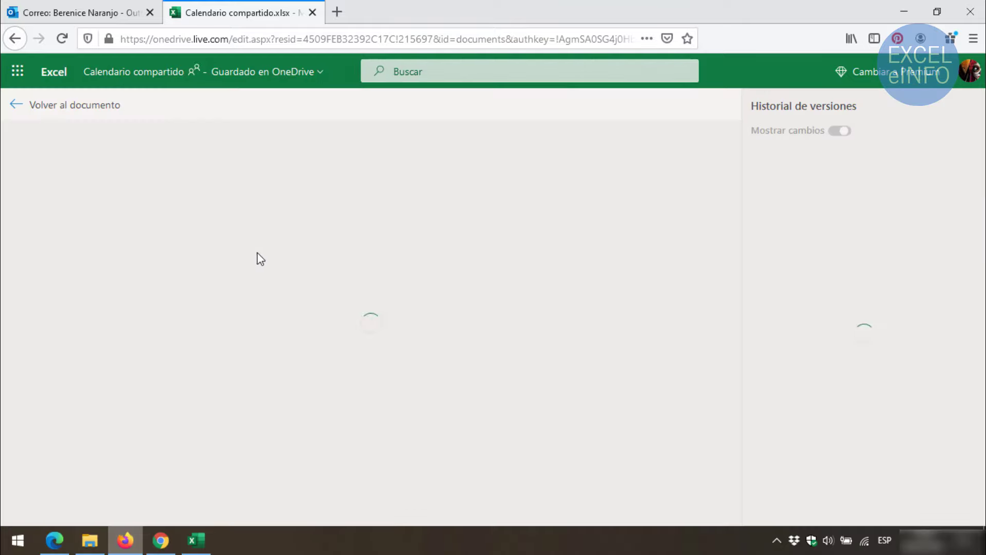
pyautogui.click(757, 172)
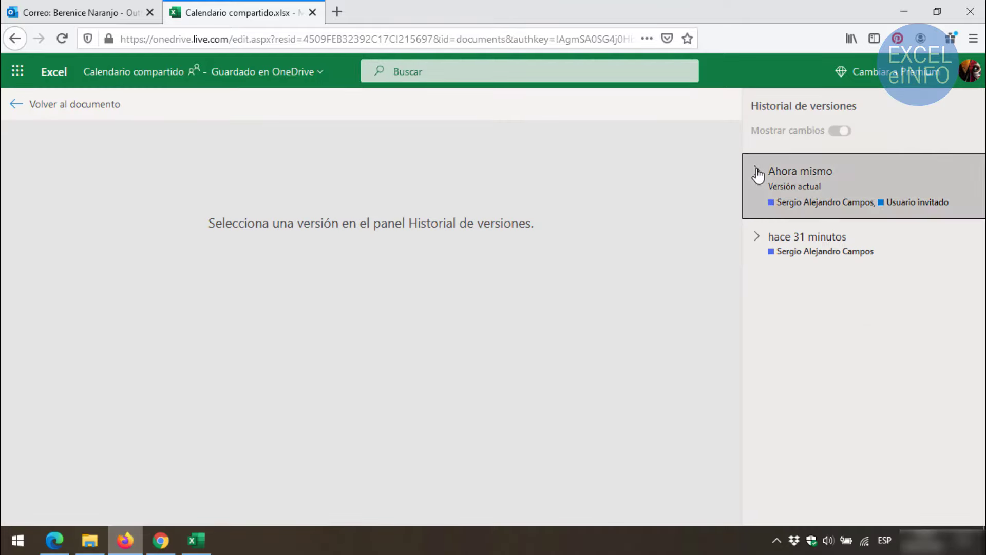
pyautogui.click(757, 451)
pyautogui.scroll(-1, 817, 381)
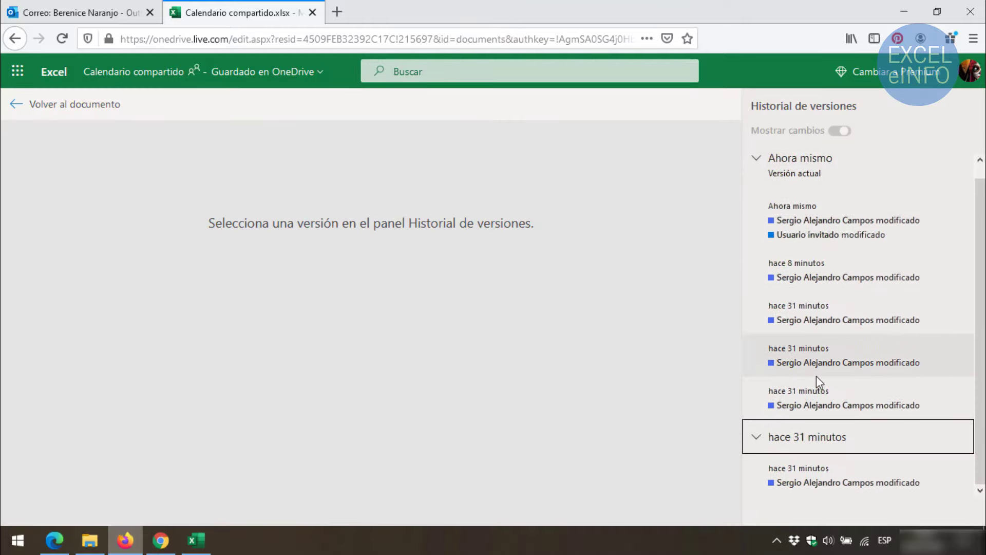
pyautogui.scroll(1, 815, 375)
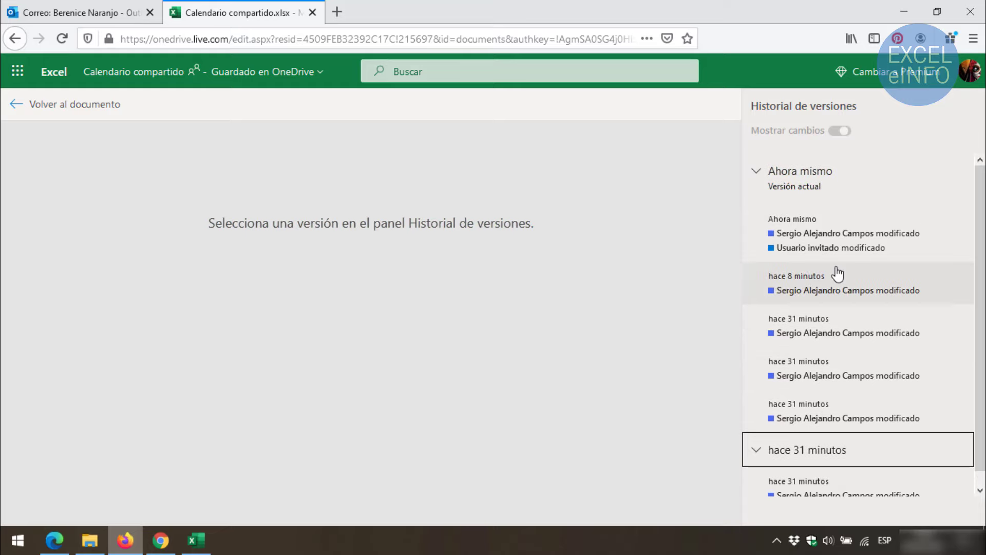
pyautogui.click(17, 106)
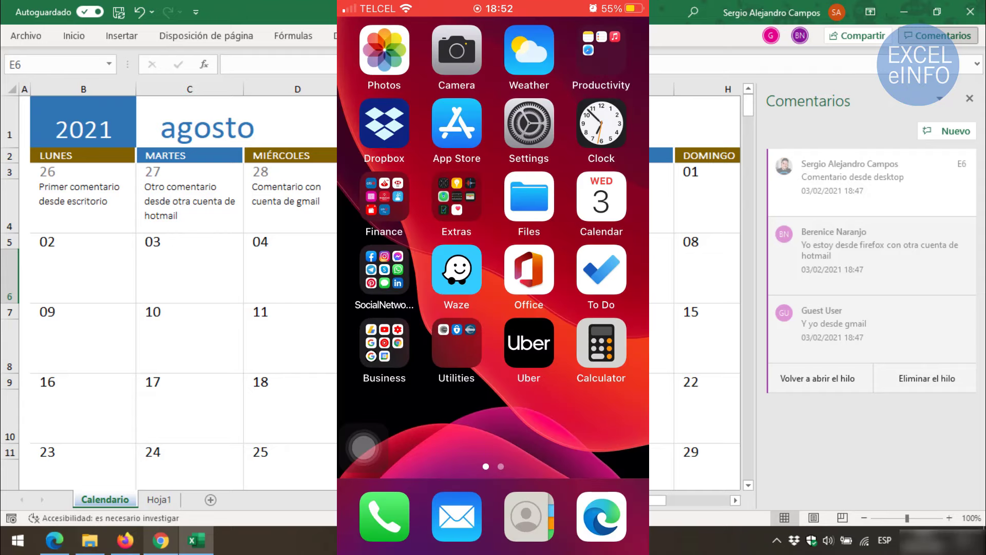
# On the iPhone, open Prueba coautoría > Calendario compartido in the Office app
pyautogui.click(529, 270)
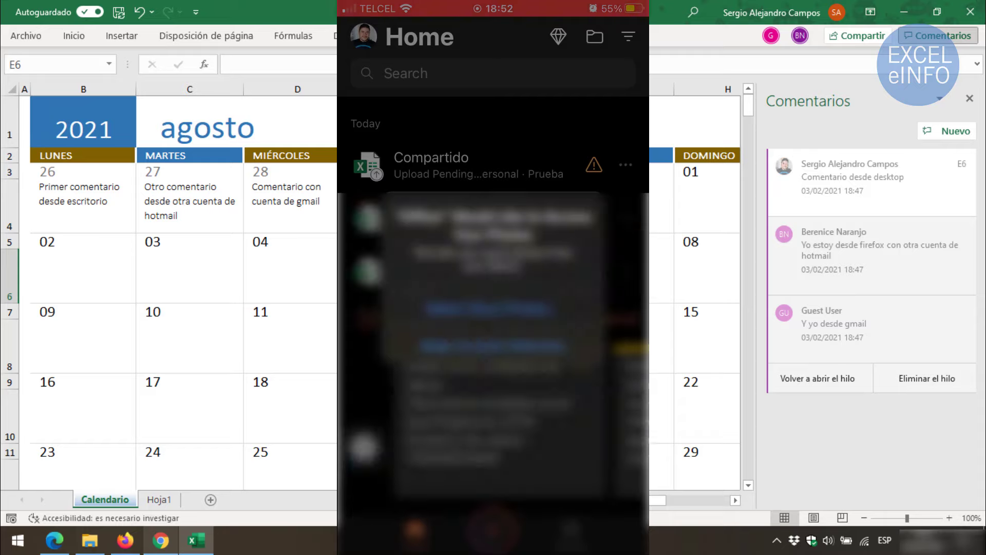
pyautogui.click(493, 346)
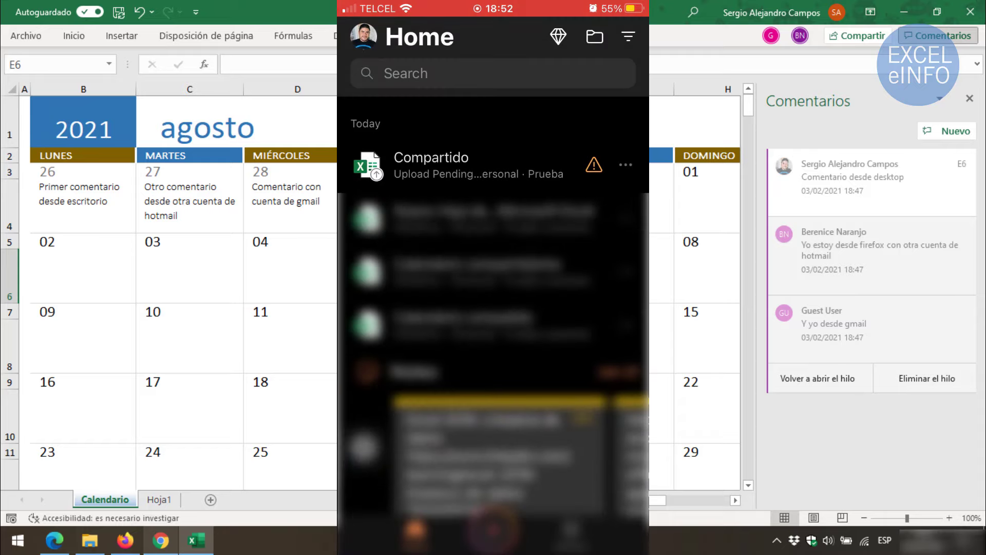
pyautogui.click(594, 37)
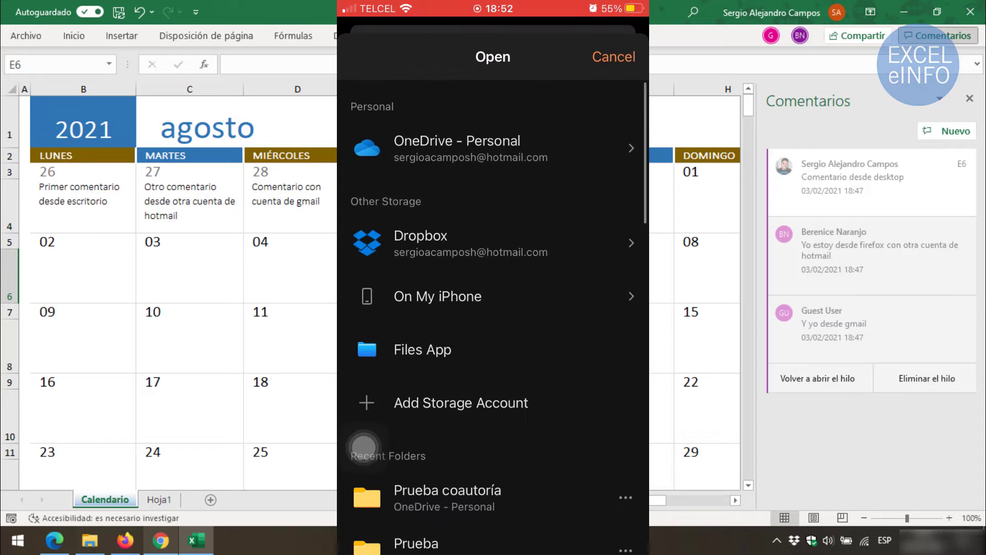
pyautogui.click(447, 497)
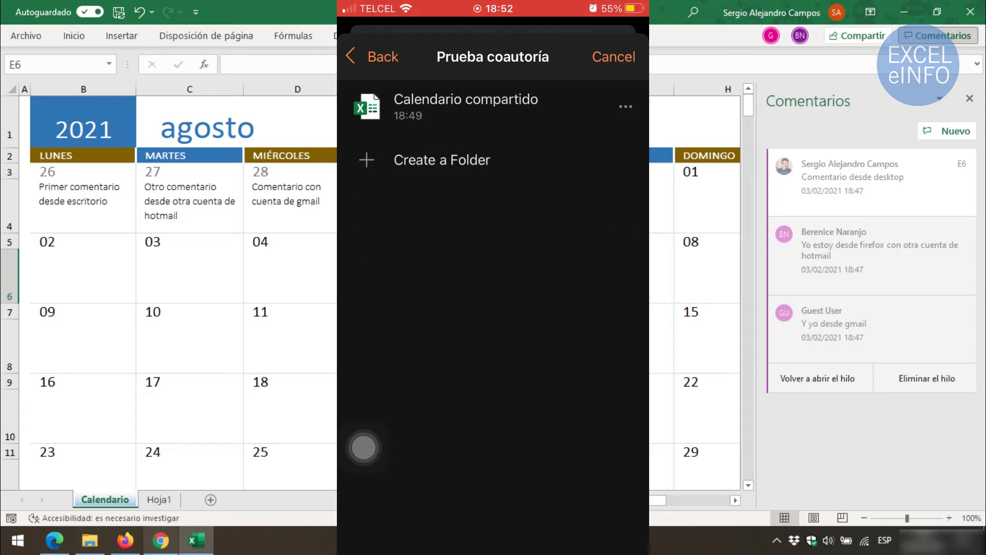
pyautogui.click(466, 106)
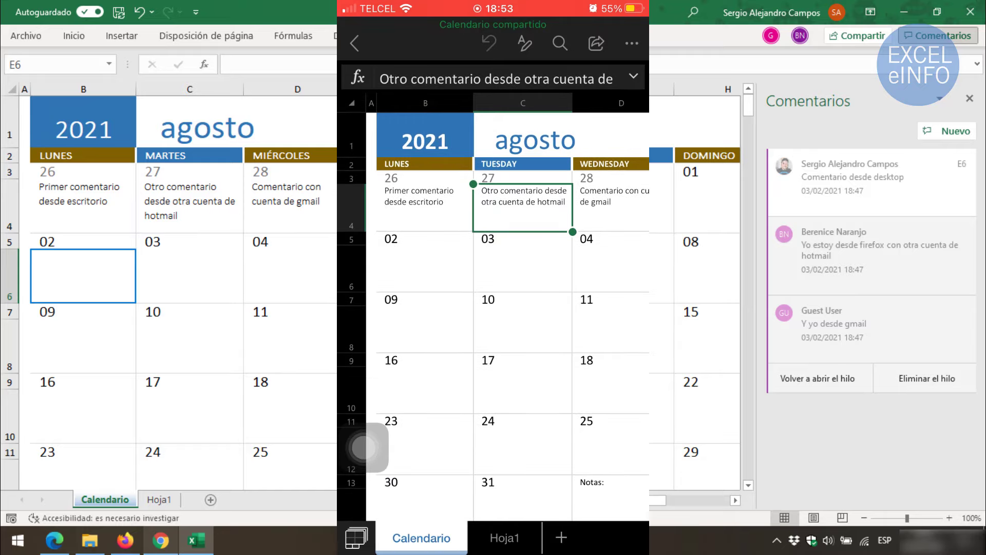
# Enter 'Estoy desde mi celular' in cell B6 and confirm it appears on desktop
pyautogui.click(425, 269)
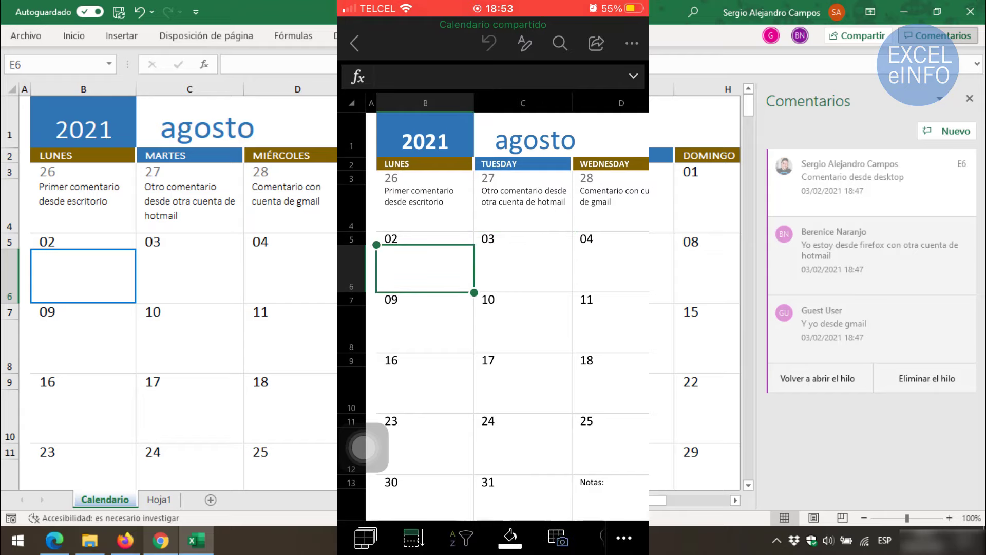
pyautogui.click(493, 77)
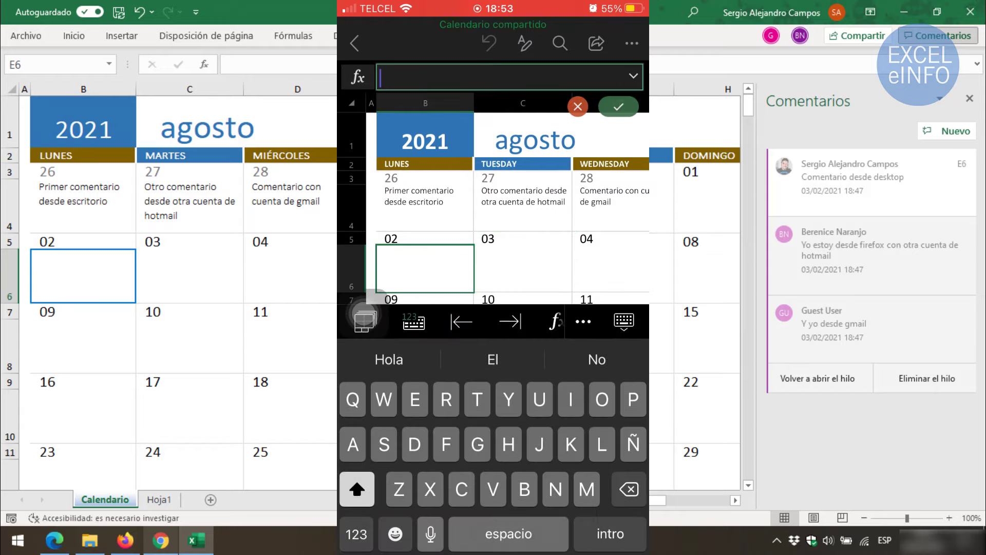
pyautogui.write('Estoy')
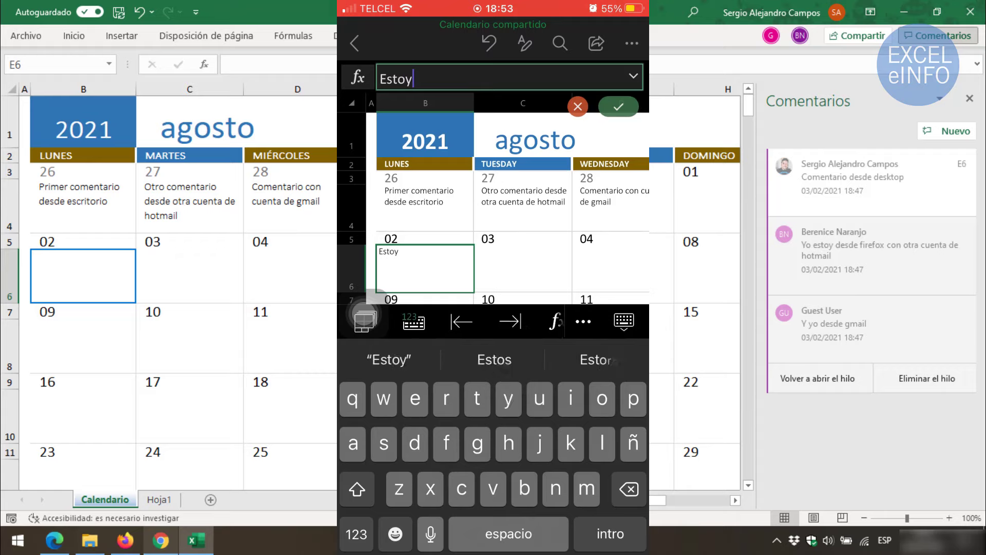
pyautogui.write(' desde mi celular')
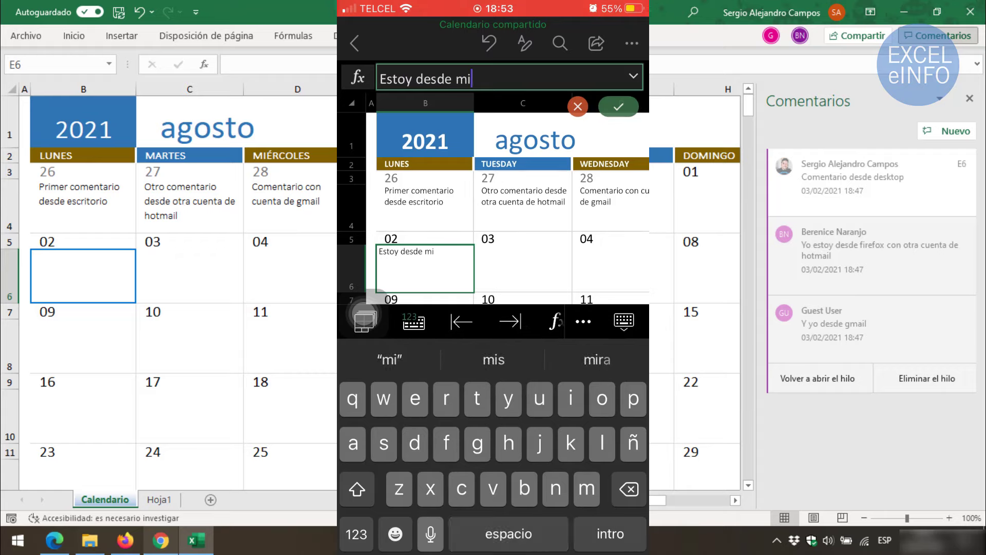
pyautogui.click(618, 106)
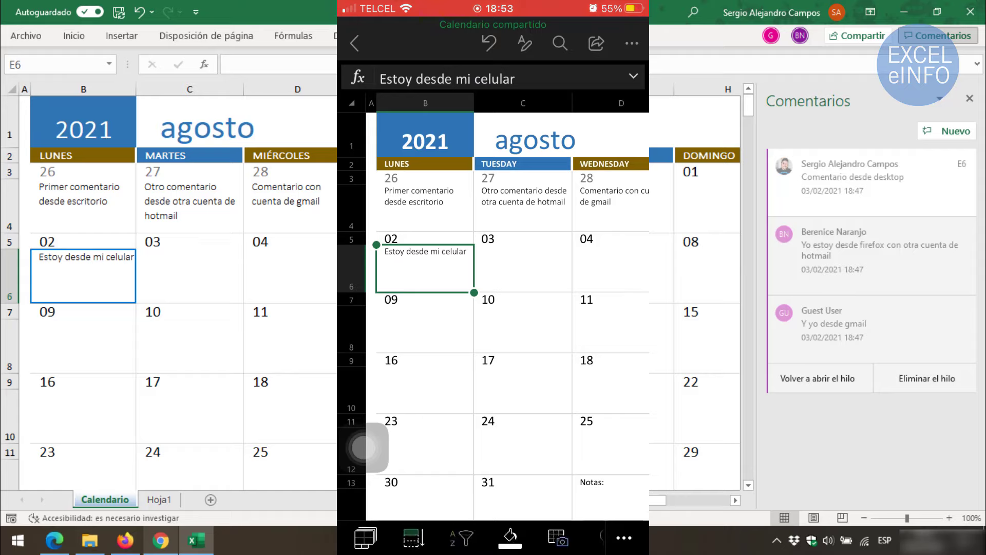
pyautogui.click(58, 272)
# Fill B6 yellow from the mini toolbar and verify it in the Firefox and Chrome copies
pyautogui.rightClick(58, 272)
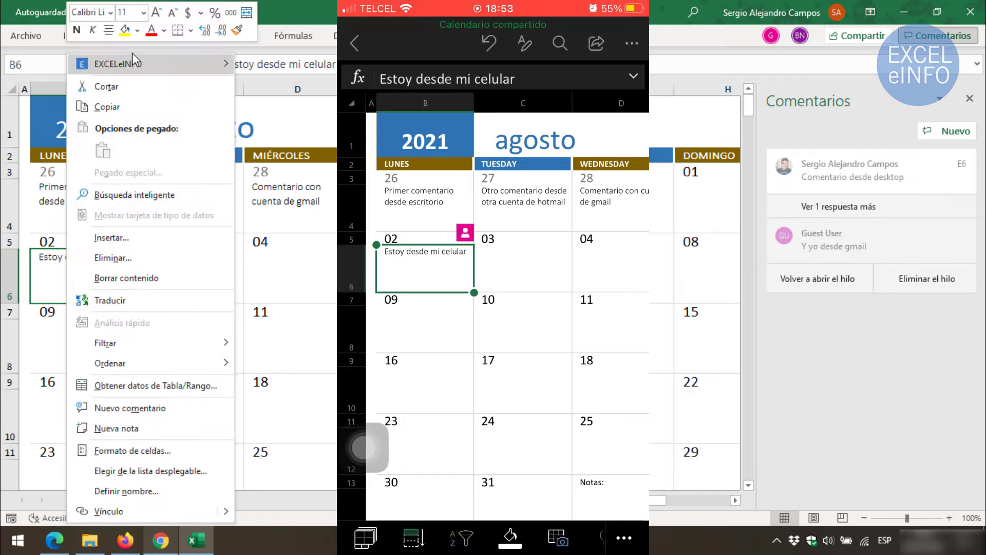
pyautogui.click(124, 32)
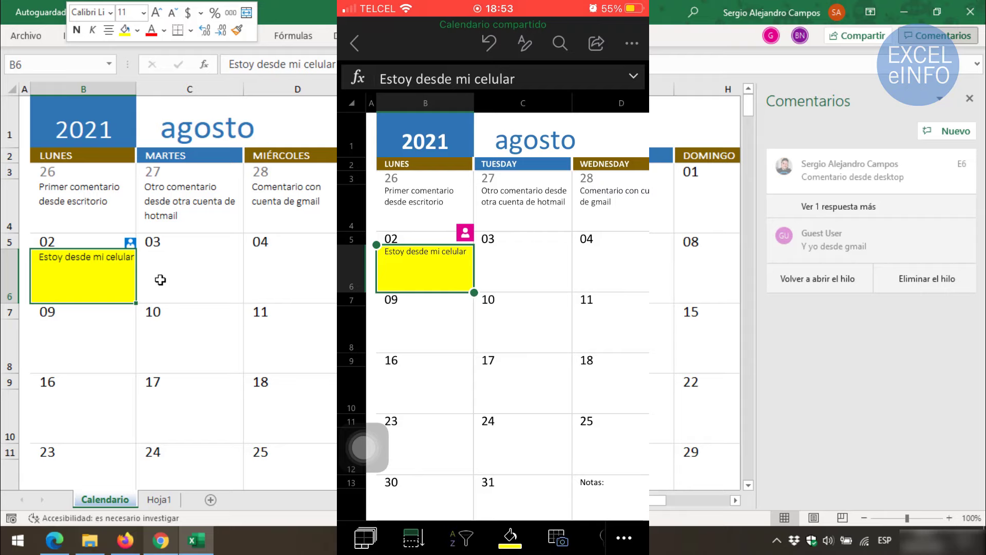
pyautogui.click(126, 540)
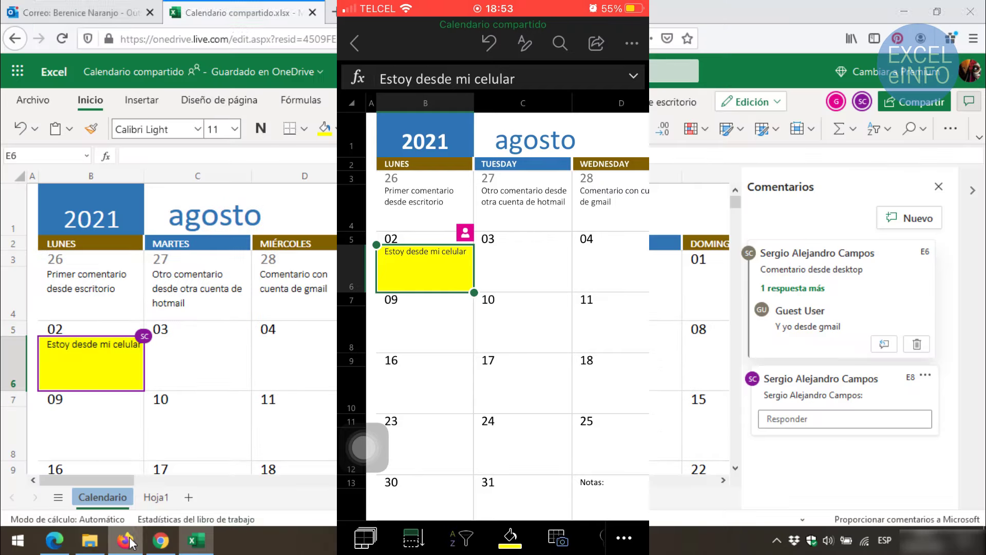
pyautogui.click(163, 549)
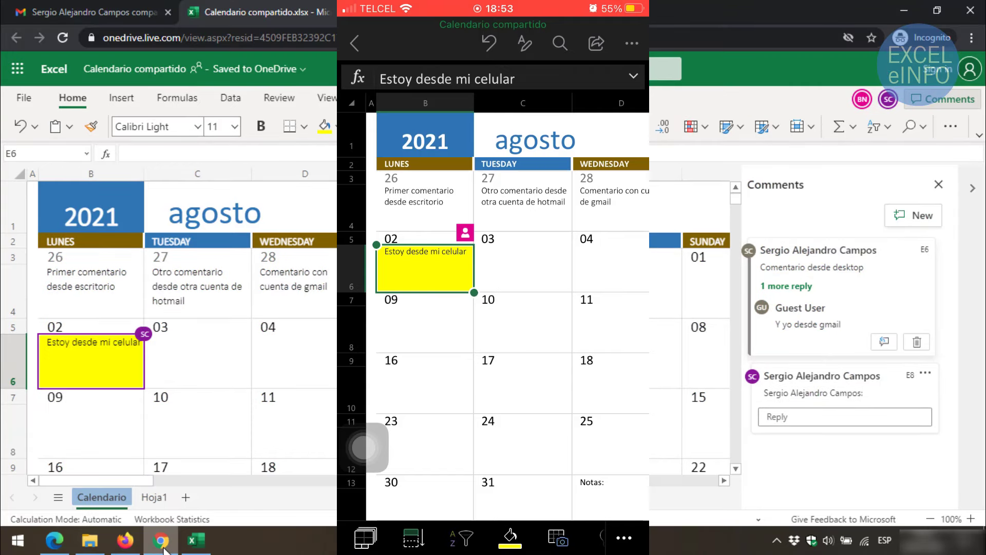